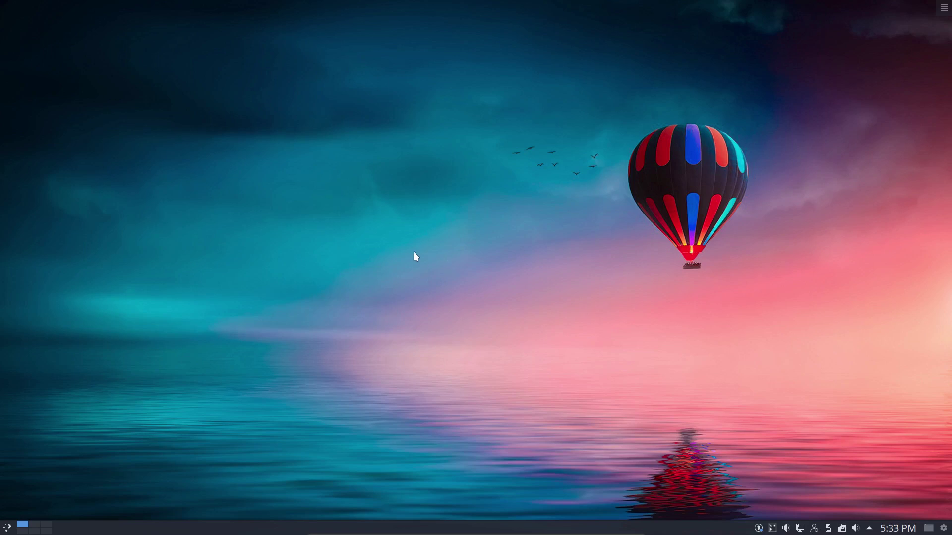
Open a Konsole terminal showing the system summary and move it to the right side of the screen
{"action": "key", "text": "ctrl+alt+t"}
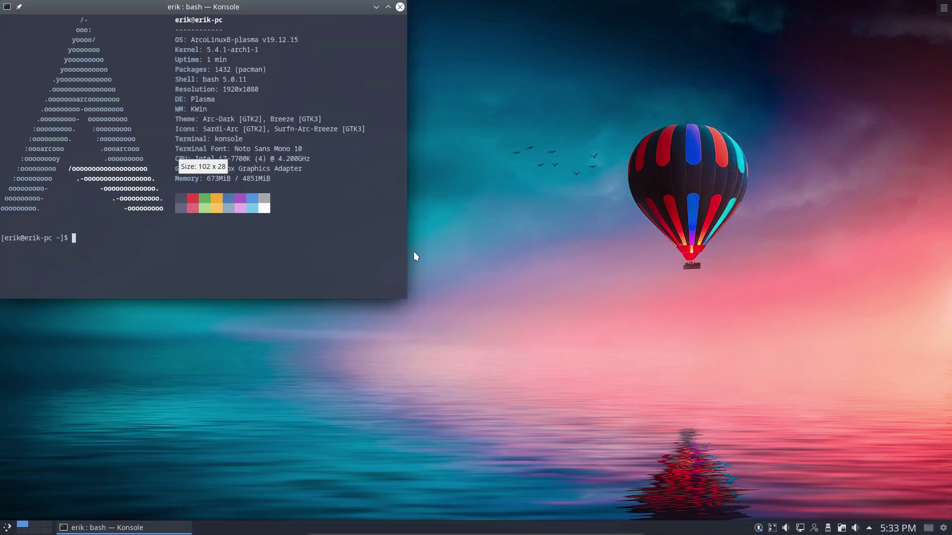
{"action": "left_click_drag", "start_coordinate": [228, 6], "coordinate": [703, 45]}
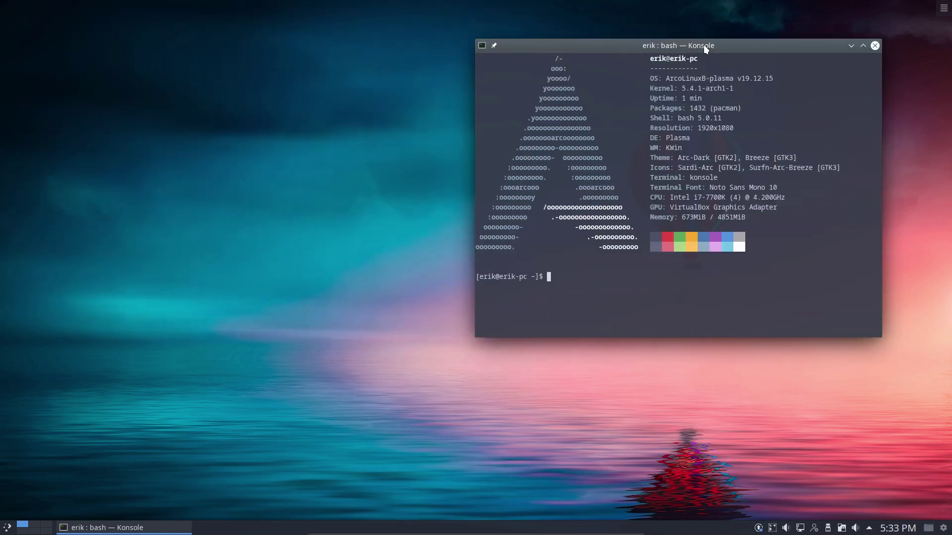
Launch Firefox by searching 'fire' in the launcher and move its window right and down
{"action": "left_click", "coordinate": [8, 528]}
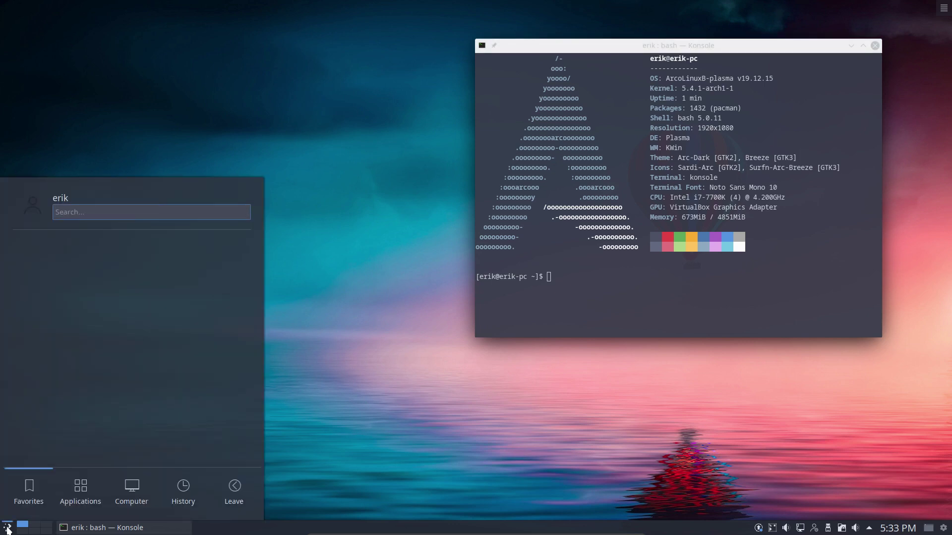
{"action": "type", "text": "fire"}
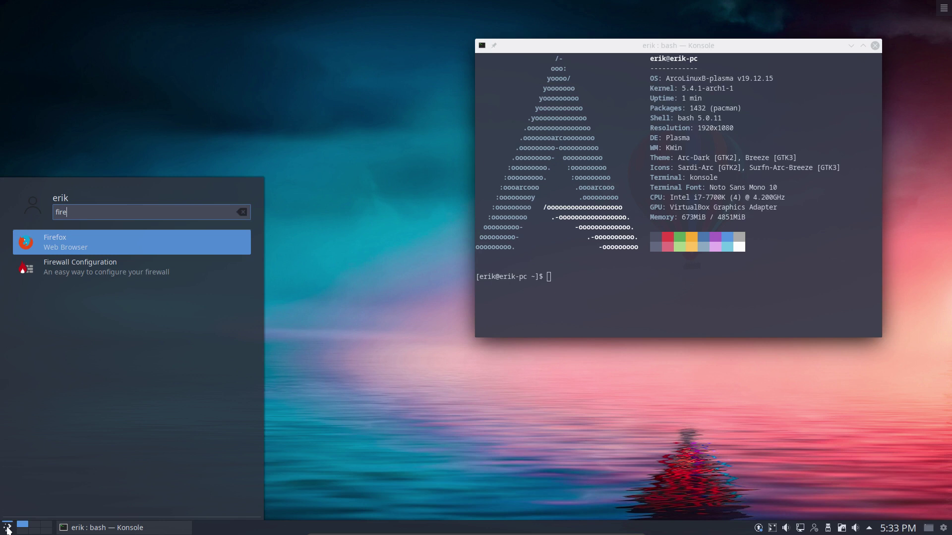
{"action": "key", "text": "Return"}
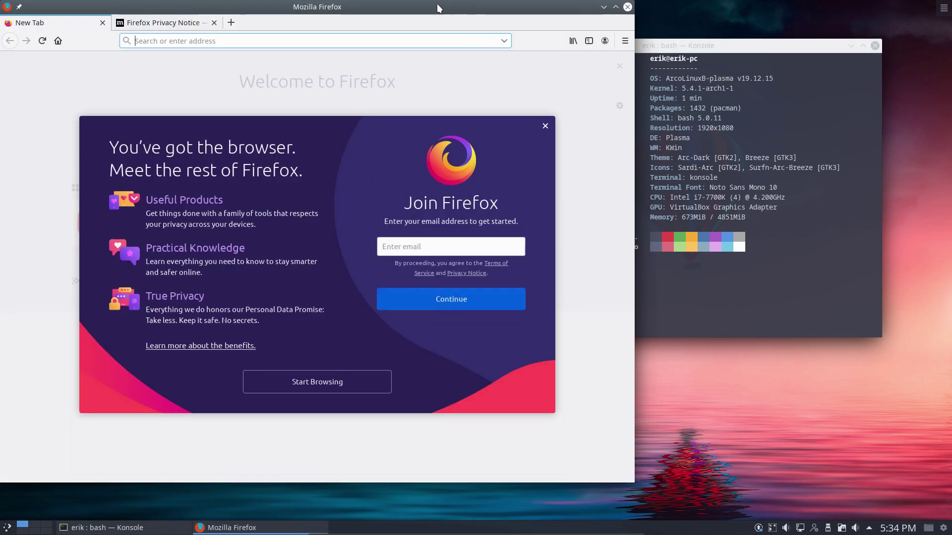
{"action": "left_click_drag", "start_coordinate": [435, 3], "coordinate": [684, 12]}
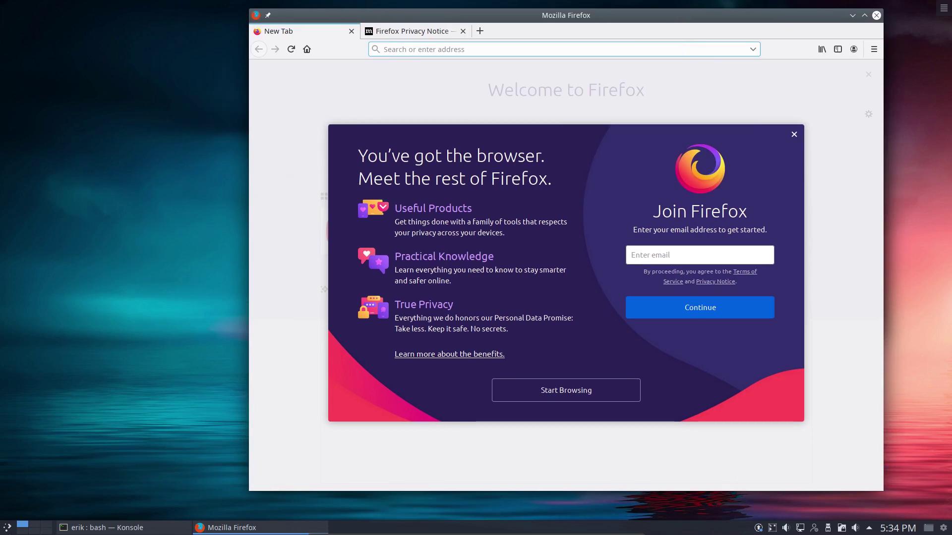
Switch the launcher widget to the cascading Application Menu style
{"action": "left_click", "coordinate": [7, 528]}
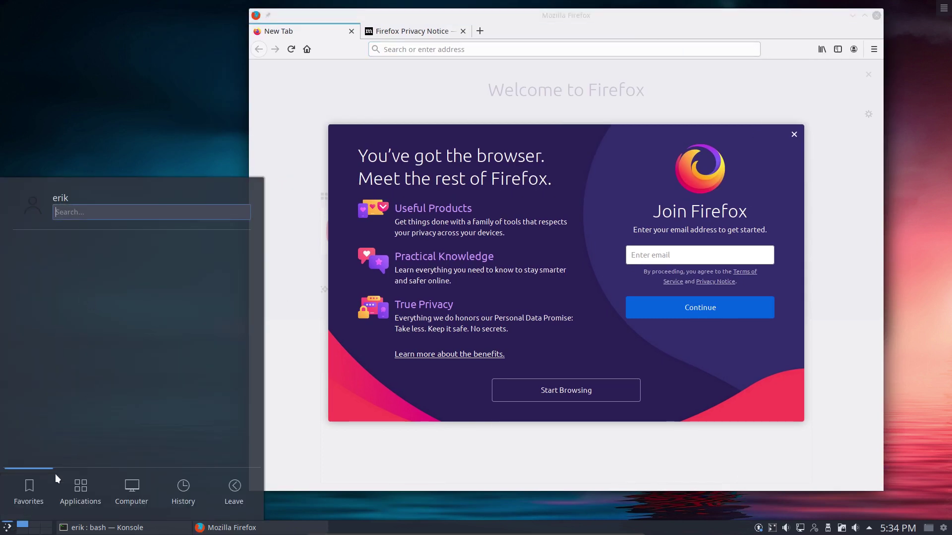
{"action": "right_click", "coordinate": [8, 528]}
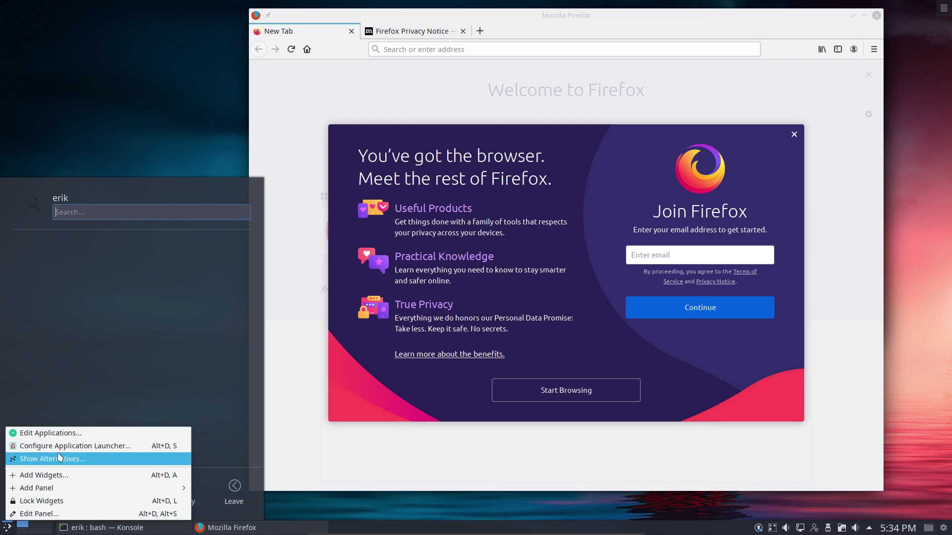
{"action": "left_click", "coordinate": [74, 459]}
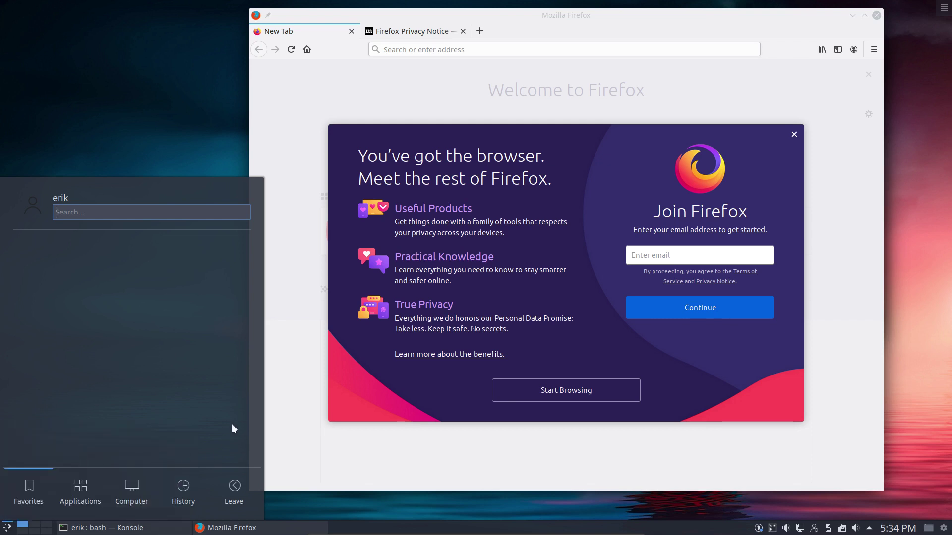
{"action": "left_click", "coordinate": [85, 474]}
{"action": "left_click", "coordinate": [75, 507]}
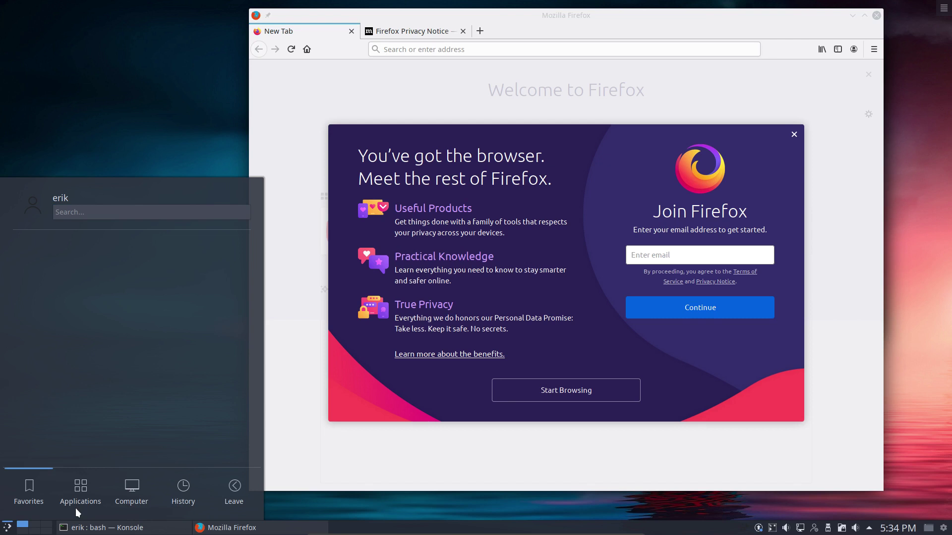
Try the Application Menu, then switch the launcher back to the Application Launcher style
{"action": "left_click", "coordinate": [8, 528]}
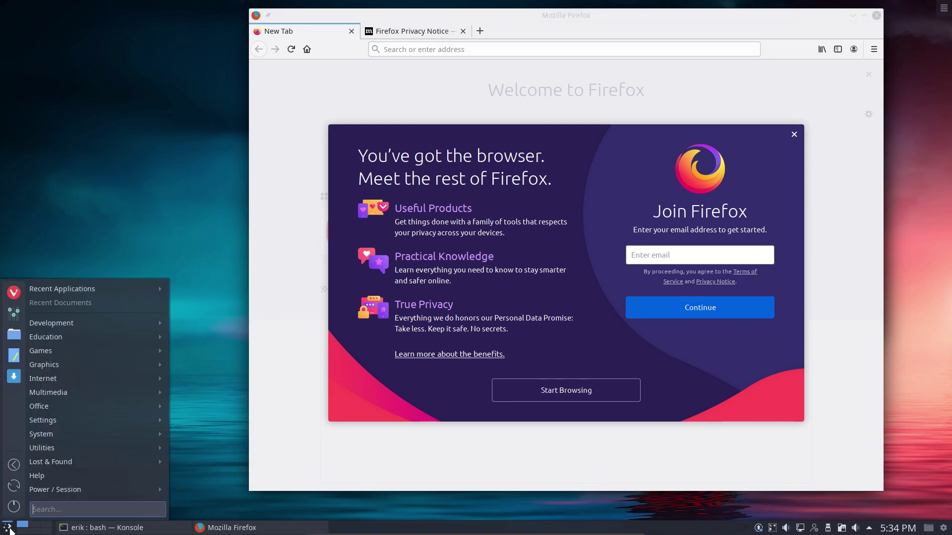
{"action": "right_click", "coordinate": [8, 529]}
{"action": "left_click", "coordinate": [59, 461]}
{"action": "left_click", "coordinate": [63, 432]}
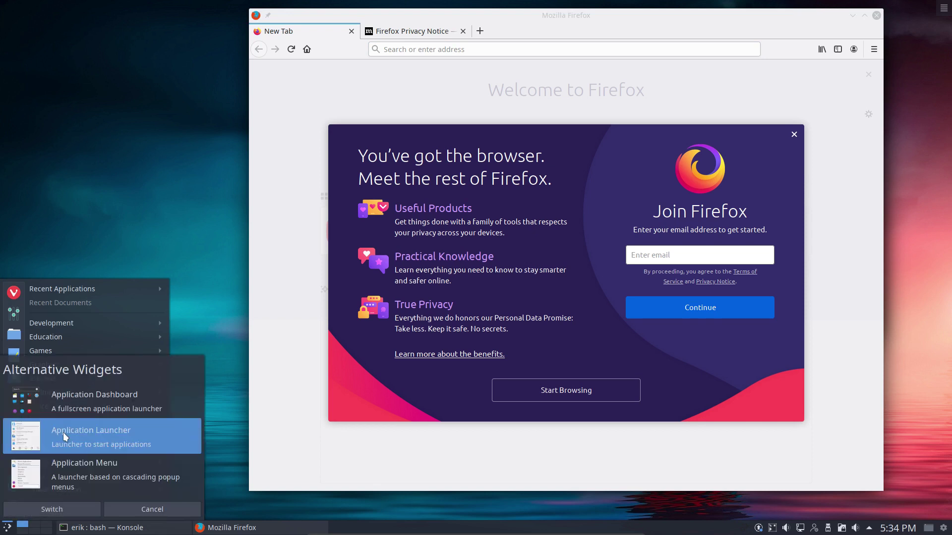
{"action": "left_click", "coordinate": [68, 509]}
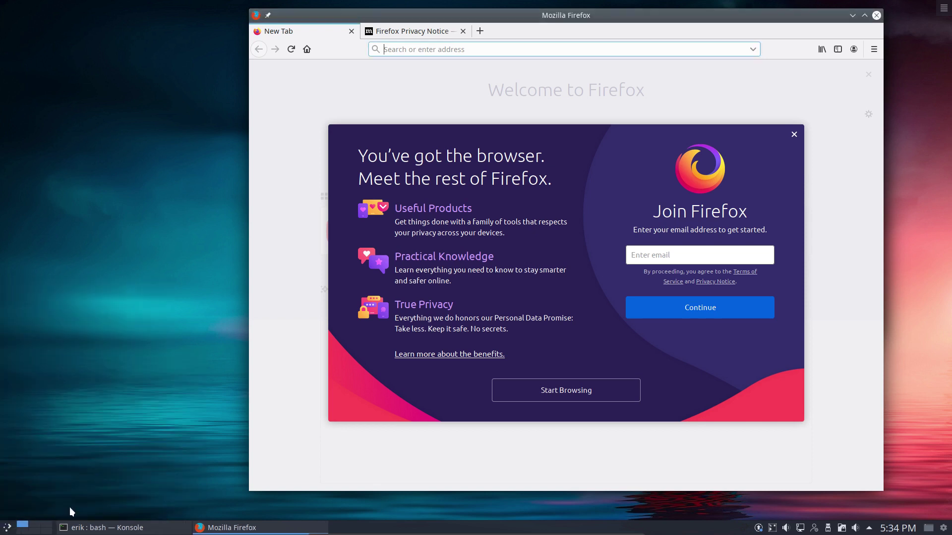
{"action": "left_click", "coordinate": [12, 527]}
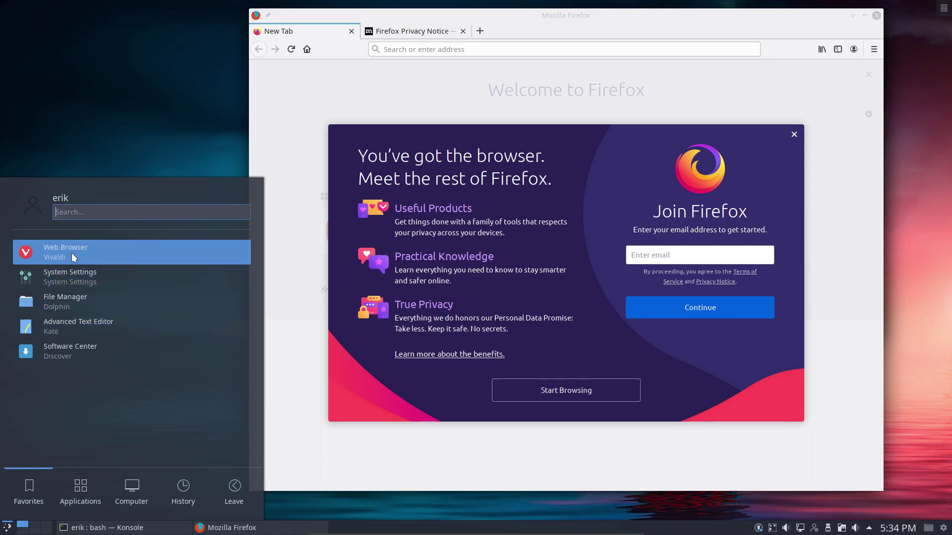
Maximize Firefox, search 'arcolinux superflex' and open the 'SuperFlex | Arcolinuxd.com' result
{"action": "left_click", "coordinate": [738, 92]}
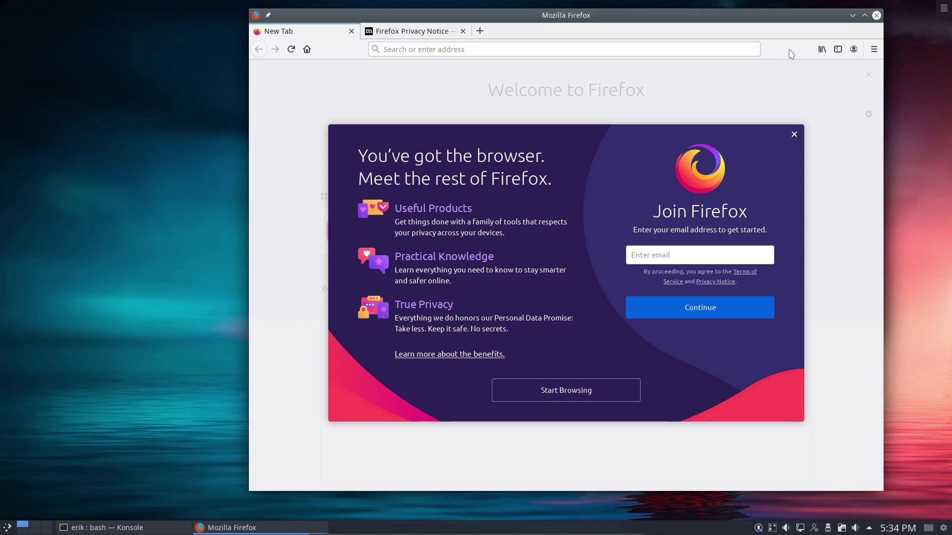
{"action": "double_click", "coordinate": [779, 14]}
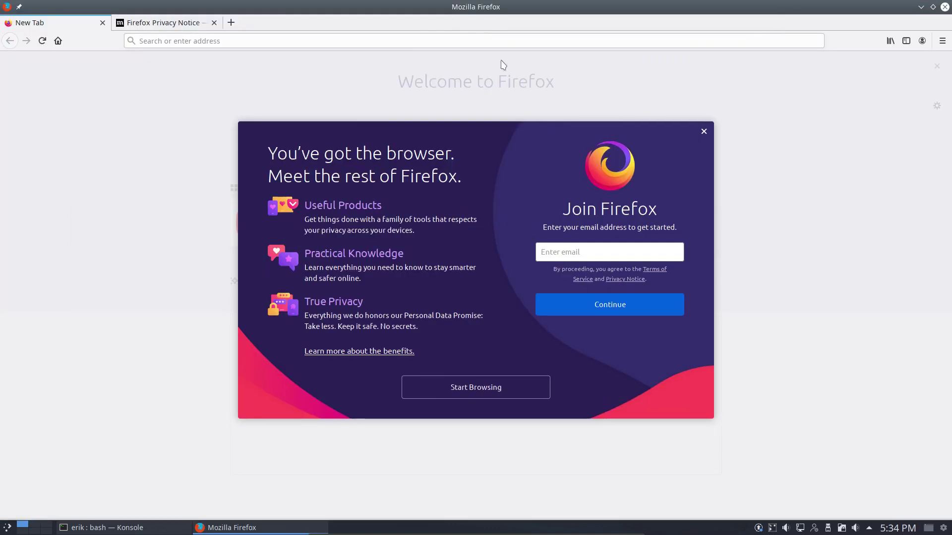
{"action": "left_click", "coordinate": [249, 42]}
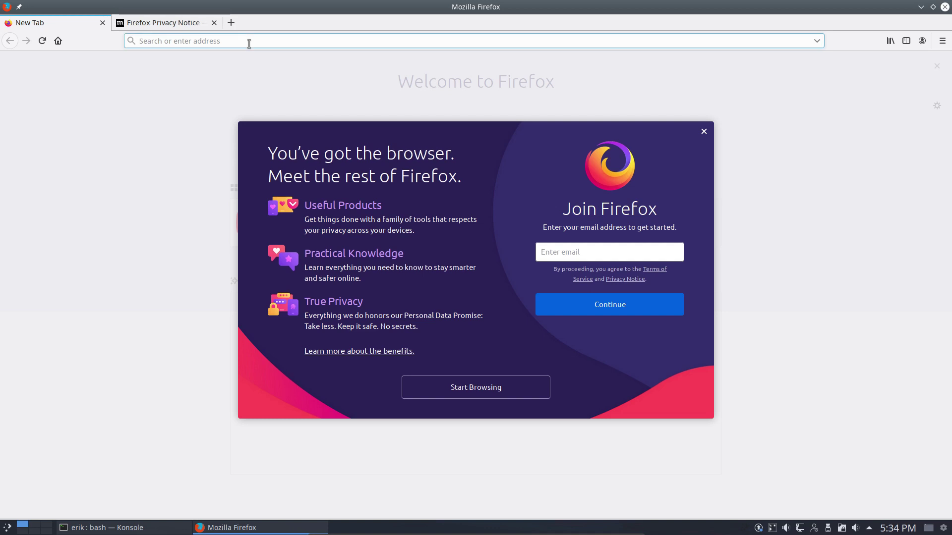
{"action": "type", "text": "arcolinux su"}
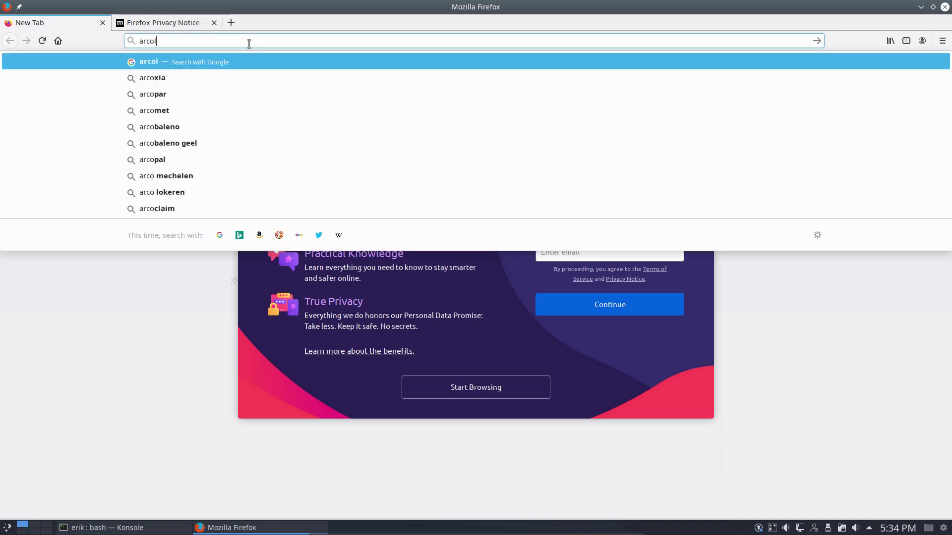
{"action": "type", "text": "perflex"}
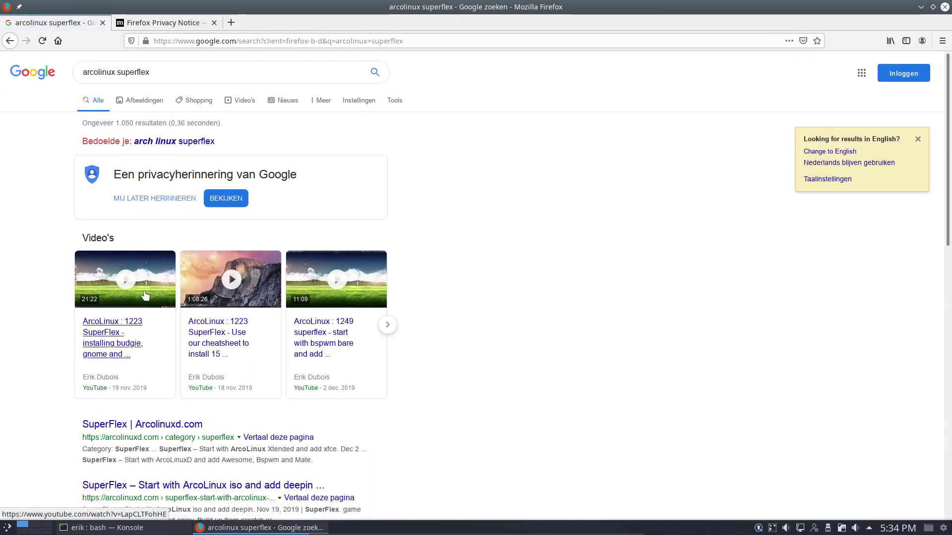
{"action": "scroll", "coordinate": [112, 284], "scroll_direction": "down", "scroll_amount": 2}
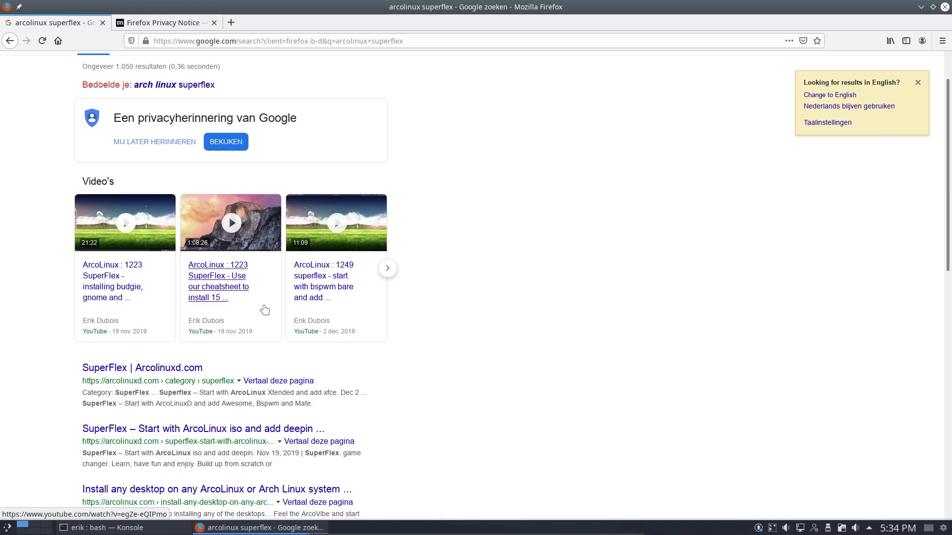
{"action": "left_click", "coordinate": [160, 368]}
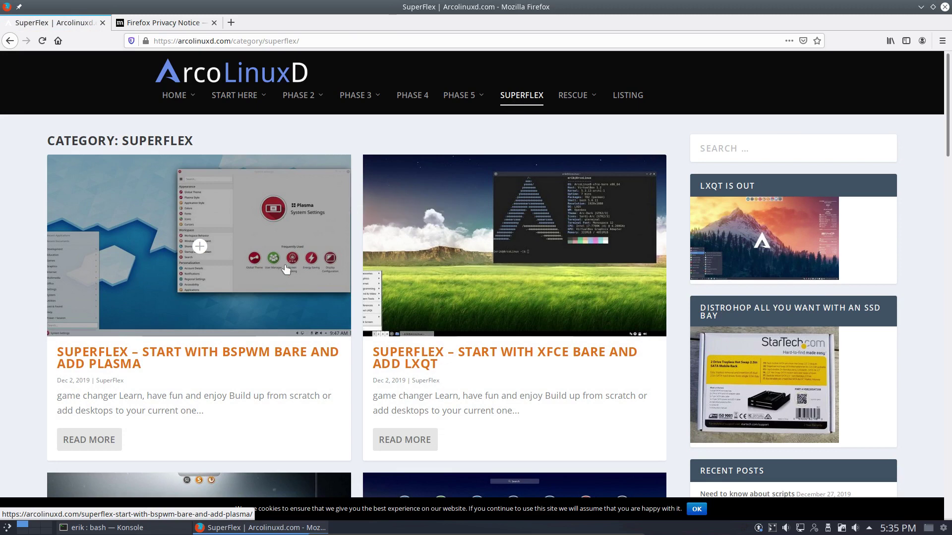
Scroll through the SuperFlex category post listings and bring up the HOME menu dropdown
{"action": "scroll", "coordinate": [286, 269], "scroll_direction": "down", "scroll_amount": 3}
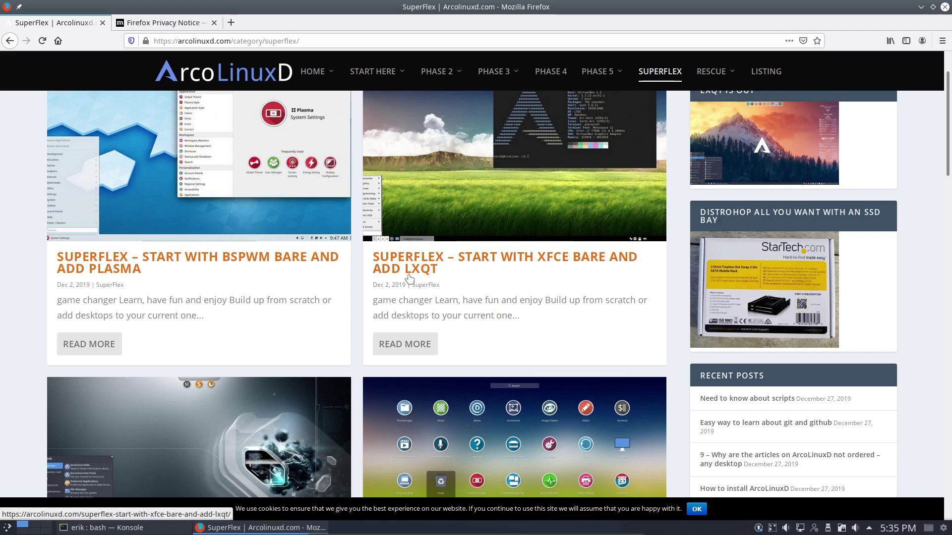
{"action": "scroll", "coordinate": [414, 275], "scroll_direction": "down", "scroll_amount": 3}
{"action": "scroll", "coordinate": [372, 317], "scroll_direction": "down", "scroll_amount": 3}
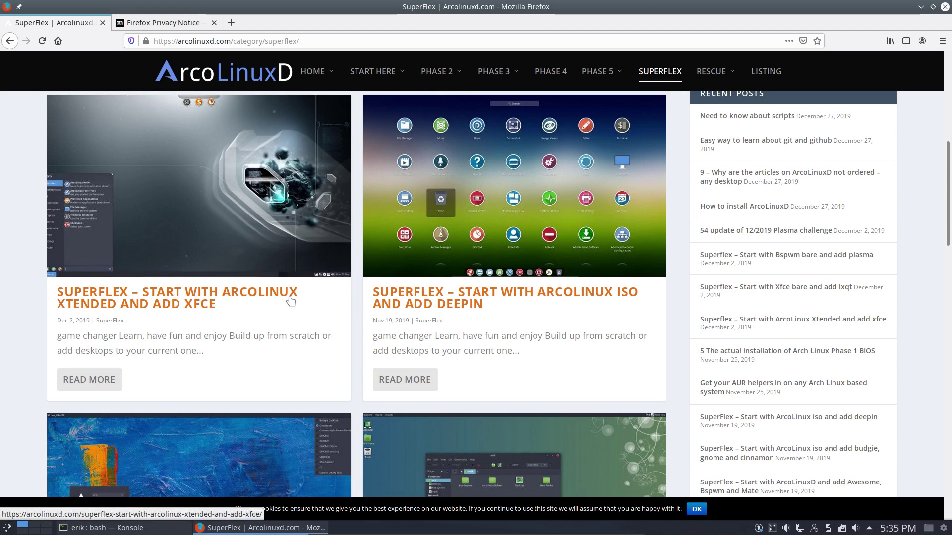
{"action": "scroll", "coordinate": [291, 295], "scroll_direction": "down", "scroll_amount": 2}
{"action": "scroll", "coordinate": [291, 301], "scroll_direction": "down", "scroll_amount": 1}
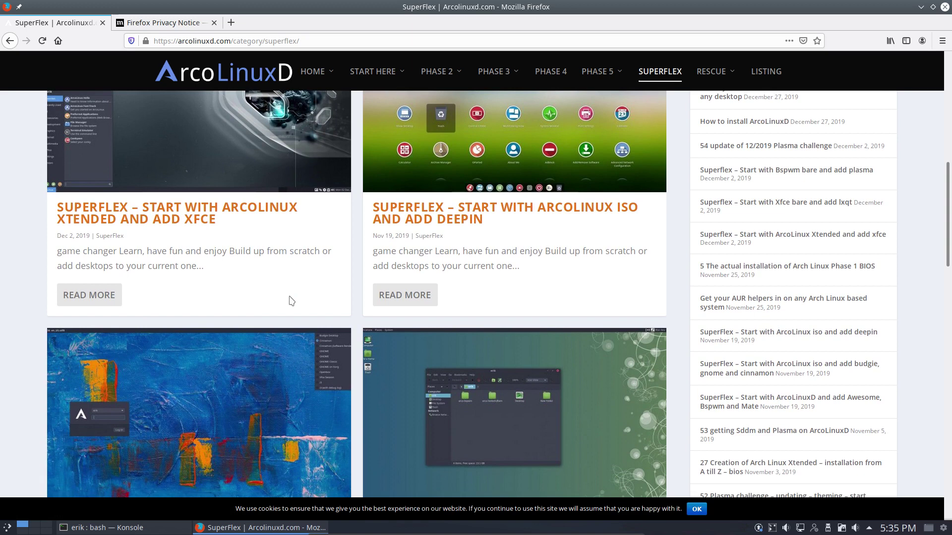
{"action": "scroll", "coordinate": [291, 300], "scroll_direction": "down", "scroll_amount": 2}
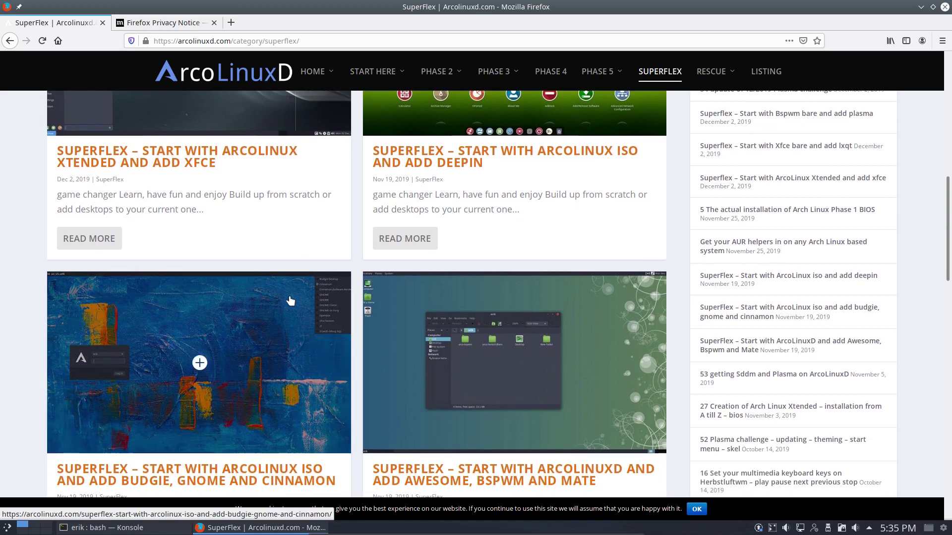
{"action": "scroll", "coordinate": [290, 301], "scroll_direction": "down", "scroll_amount": 5}
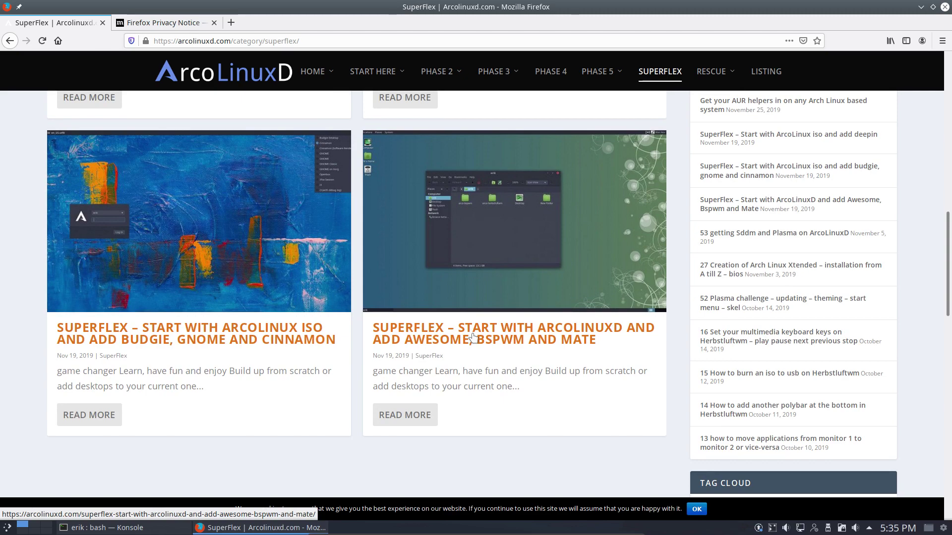
{"action": "scroll", "coordinate": [615, 347], "scroll_direction": "up", "scroll_amount": 10}
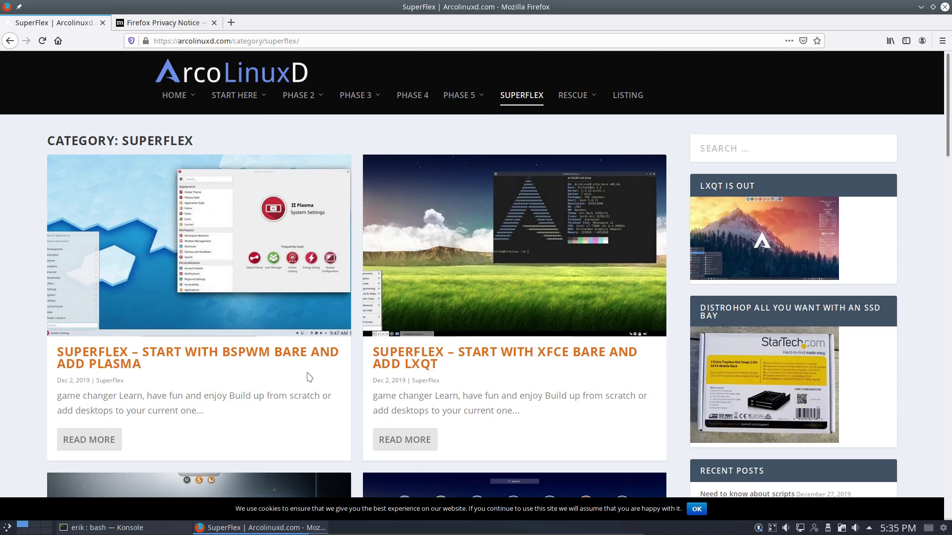
{"action": "scroll", "coordinate": [309, 378], "scroll_direction": "down", "scroll_amount": 3}
{"action": "mouse_move", "coordinate": [312, 72]}
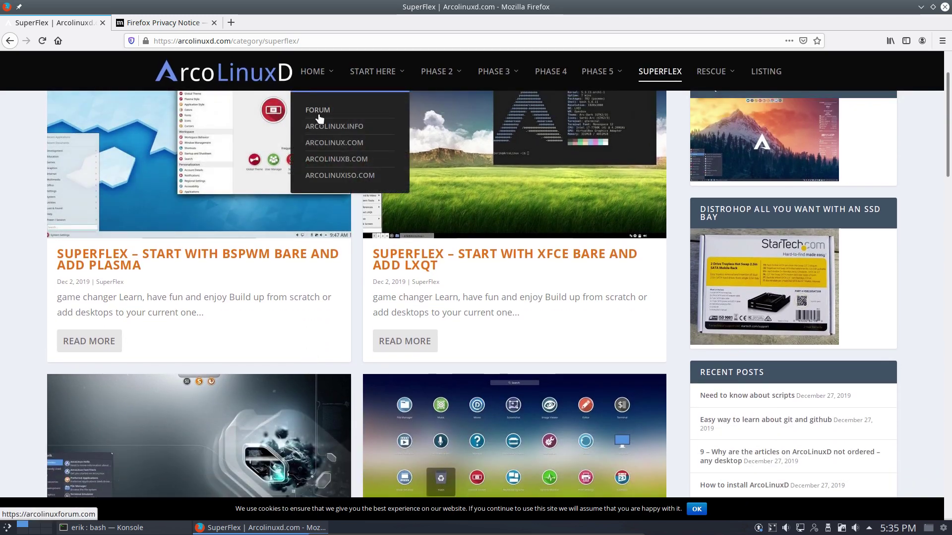
Download arcolinux-cheatsheet-v1.7.pdf from arcolinux.info, setting PDFs to save automatically
{"action": "left_click", "coordinate": [330, 130]}
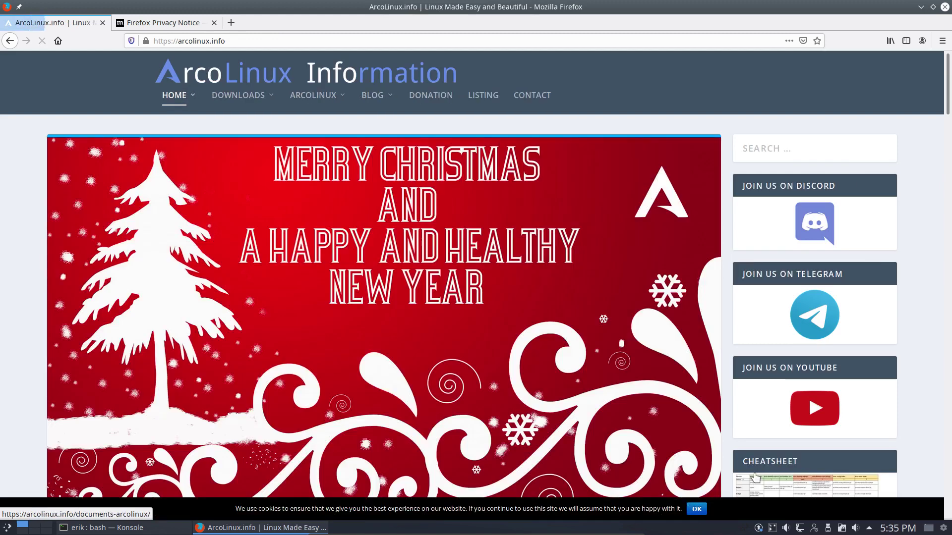
{"action": "scroll", "coordinate": [755, 476], "scroll_direction": "down", "scroll_amount": 3}
{"action": "left_click", "coordinate": [803, 387]}
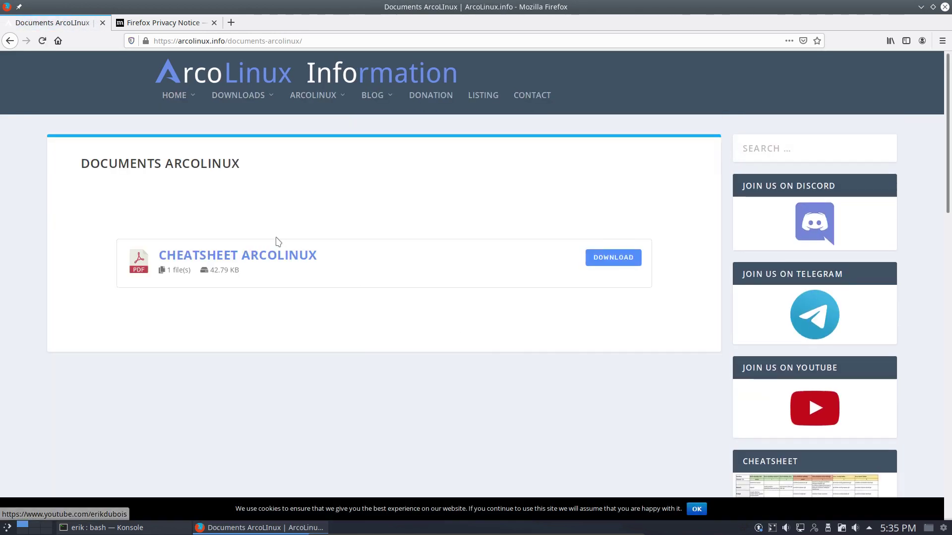
{"action": "left_click", "coordinate": [605, 260]}
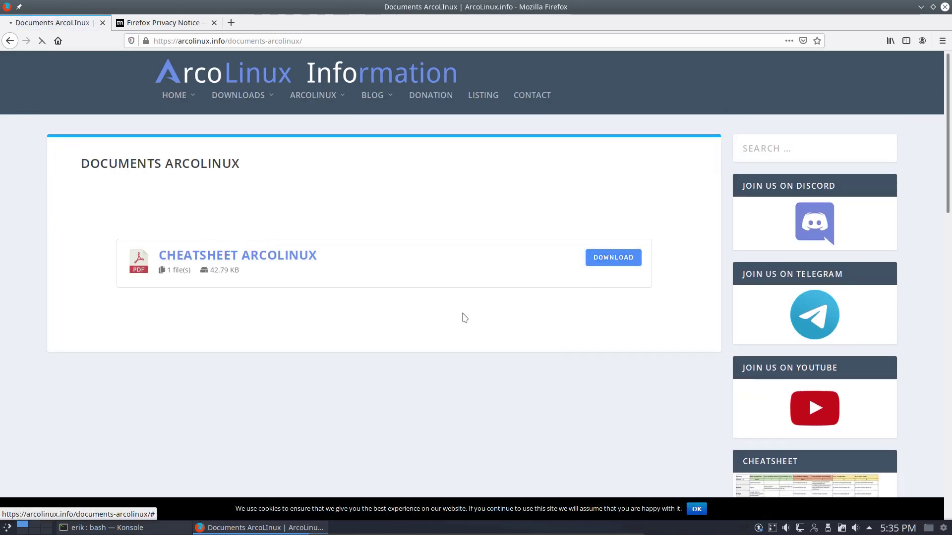
{"action": "left_click", "coordinate": [416, 303]}
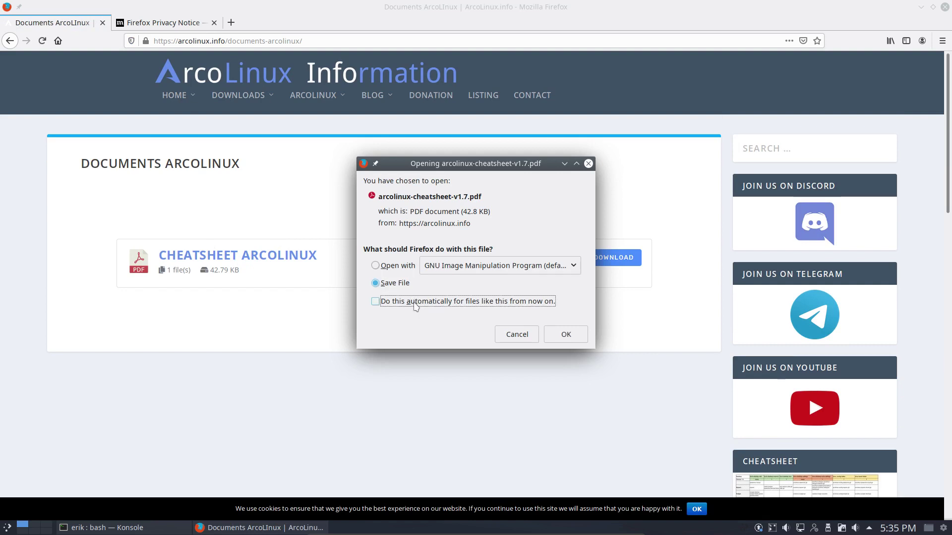
{"action": "left_click", "coordinate": [570, 359]}
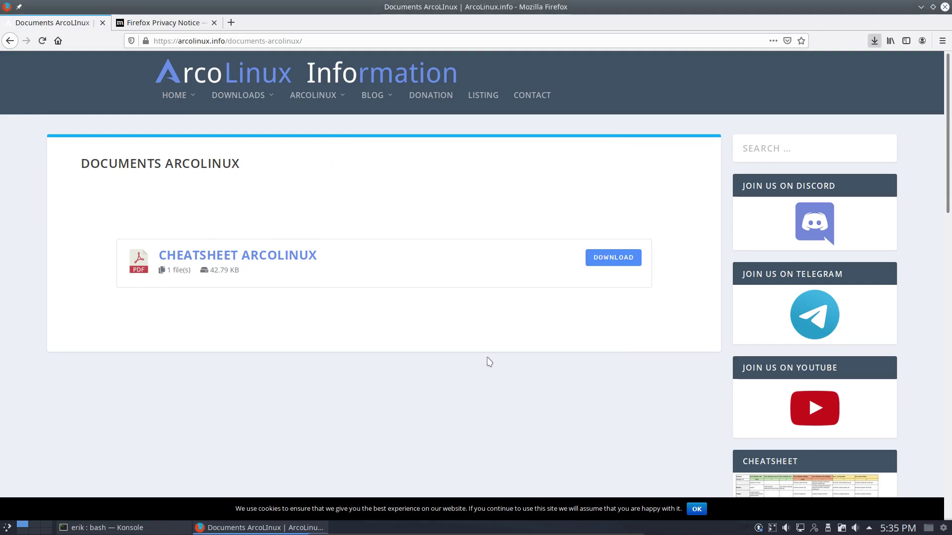
Show the downloaded cheatsheet in the Downloads folder and choose another program for it
{"action": "left_click", "coordinate": [867, 69]}
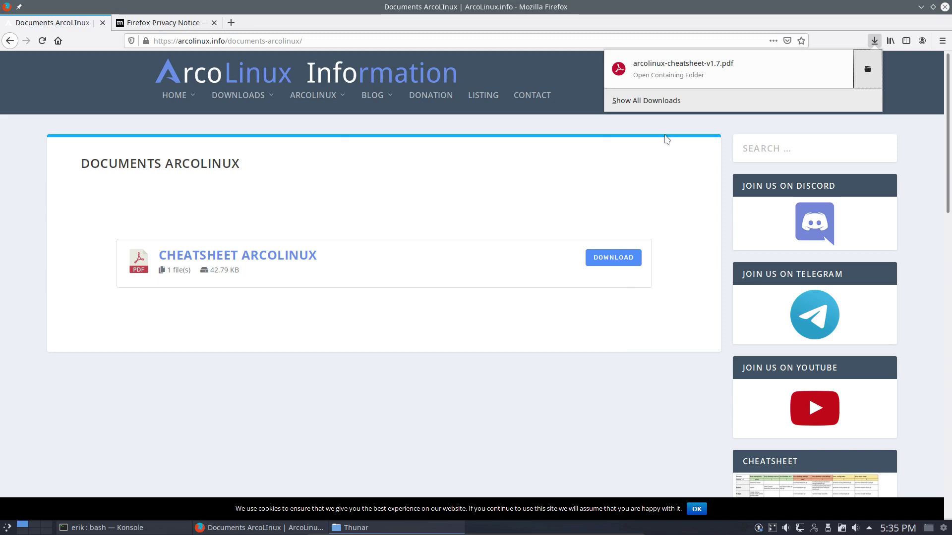
{"action": "double_click", "coordinate": [110, 218]}
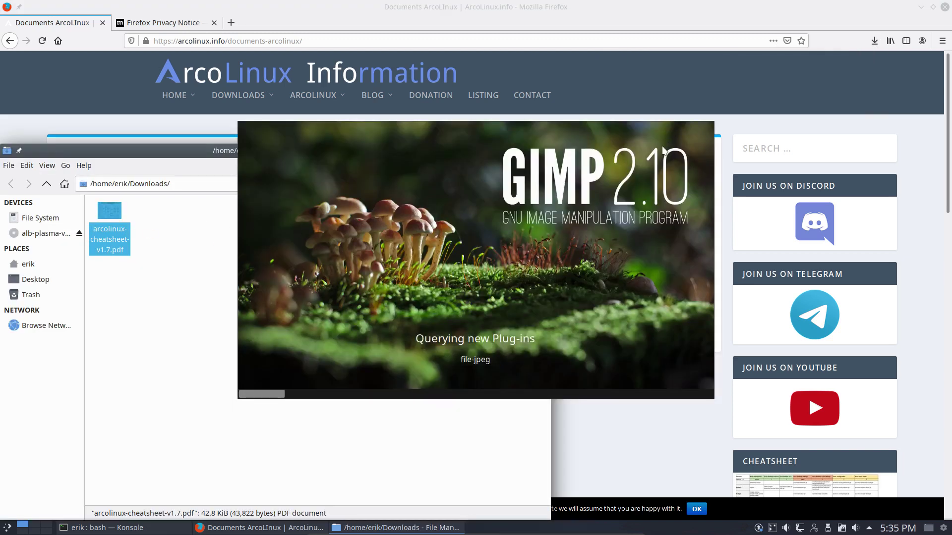
{"action": "right_click", "coordinate": [117, 214]}
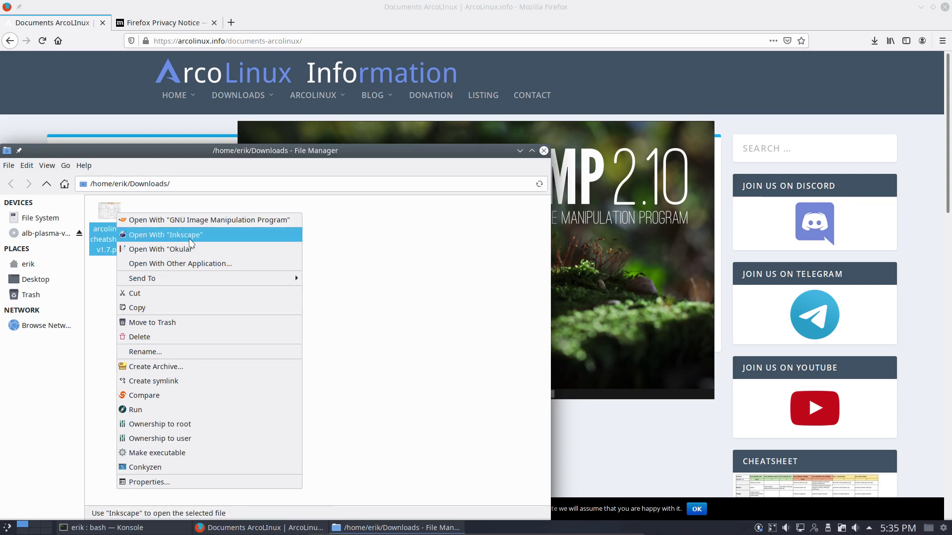
Open the cheatsheet PDF in Okular, close the file manager and maximize Okular
{"action": "left_click", "coordinate": [190, 249]}
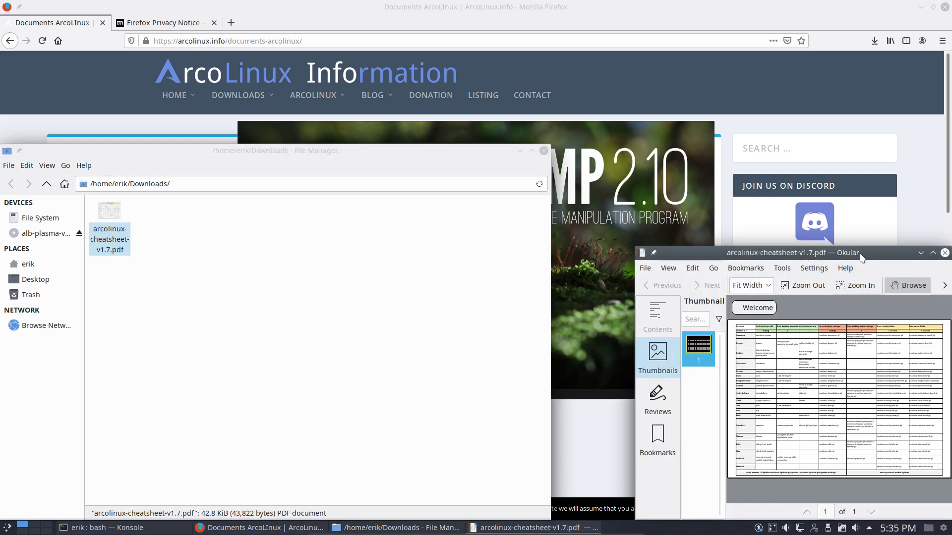
{"action": "left_click_drag", "start_coordinate": [861, 257], "coordinate": [538, 236]}
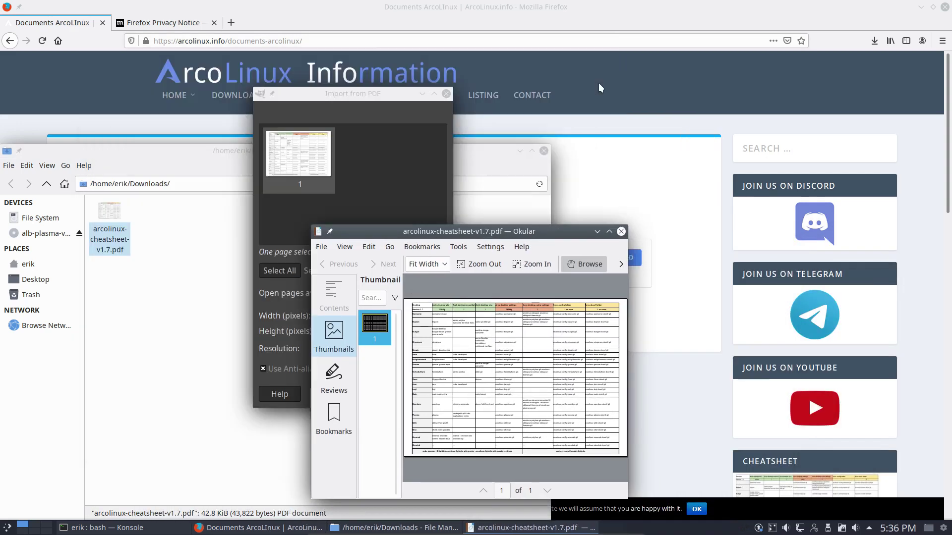
{"action": "left_click_drag", "start_coordinate": [533, 231], "coordinate": [550, 170]}
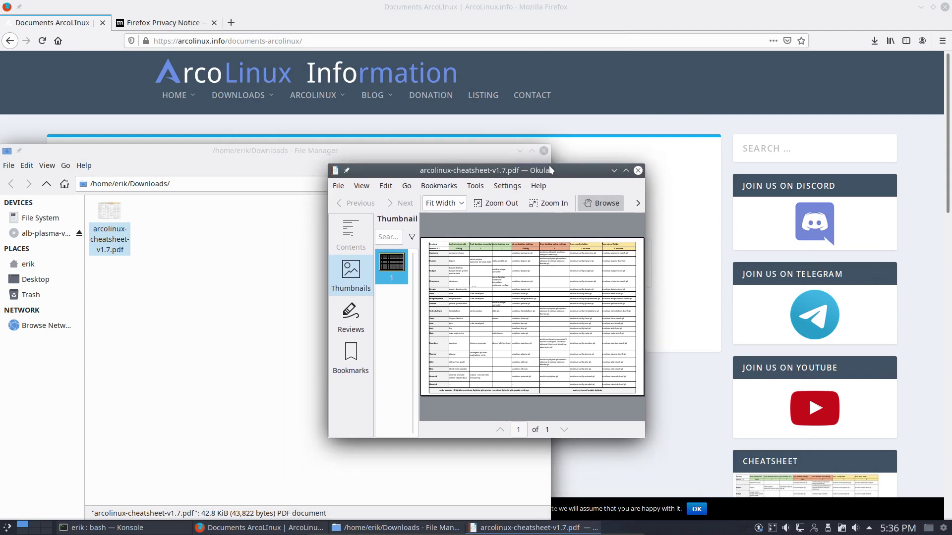
{"action": "left_click", "coordinate": [543, 150]}
{"action": "double_click", "coordinate": [550, 170]}
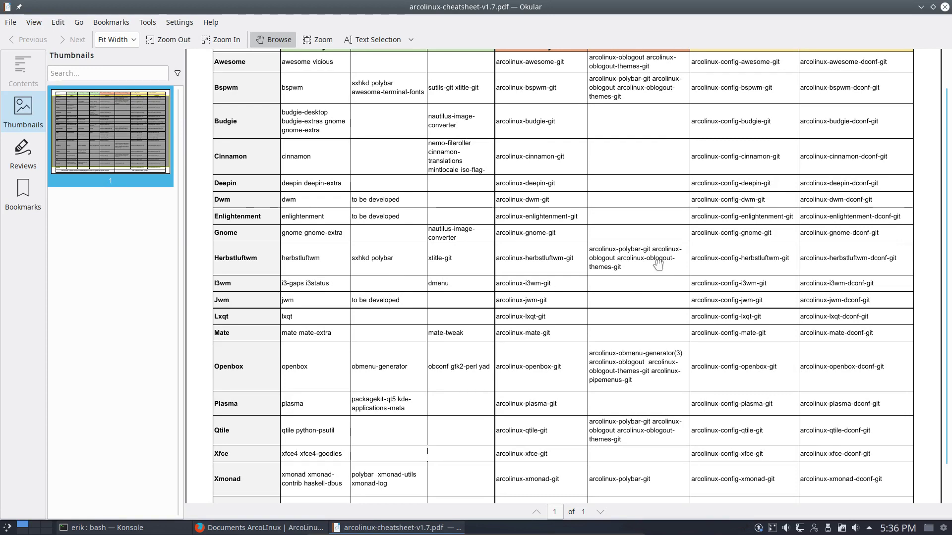
Snap Okular to the right half of the screen and minimize Firefox
{"action": "left_click_drag", "start_coordinate": [580, 10], "coordinate": [949, 220]}
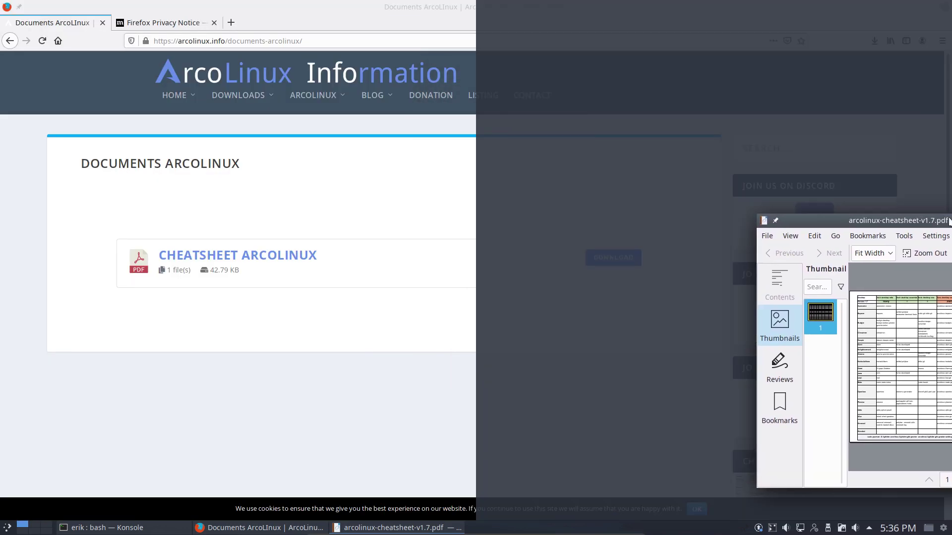
{"action": "left_click", "coordinate": [921, 7]}
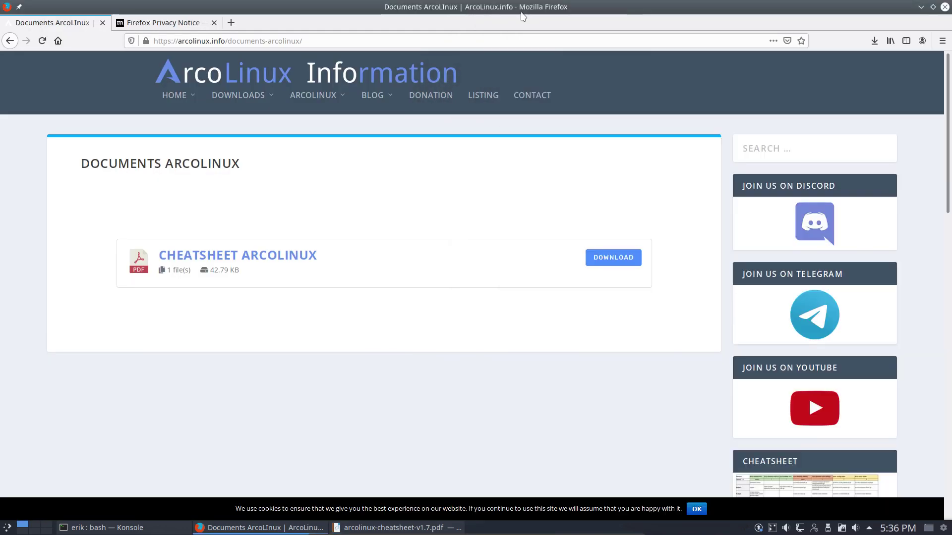
{"action": "left_click", "coordinate": [921, 7]}
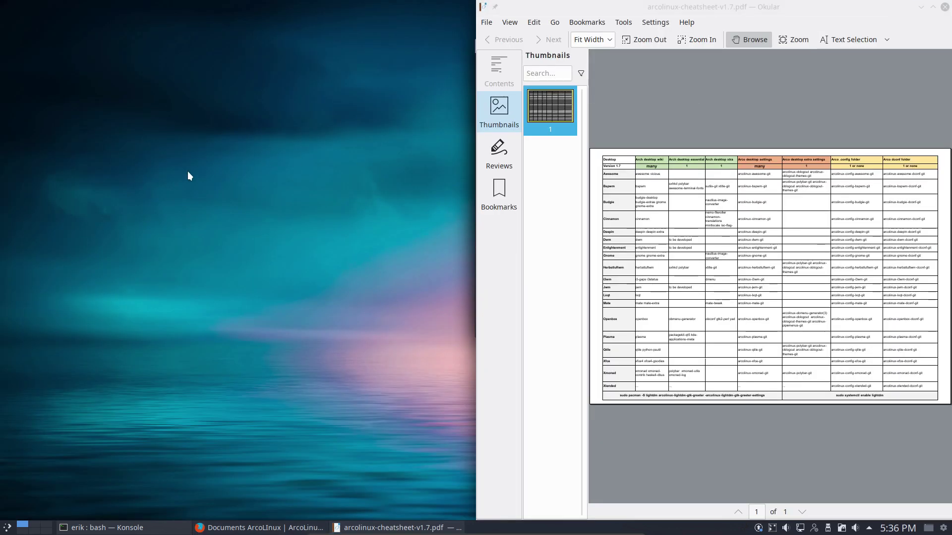
In a new terminal, install i3-gaps and i3status with sudo pacman -S, confirming the prompts
{"action": "key", "text": "ctrl+alt+t"}
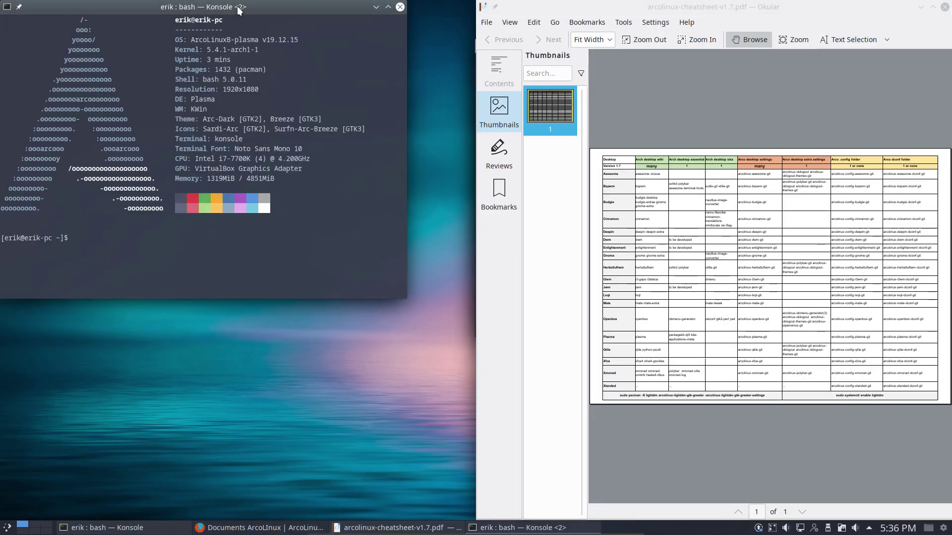
{"action": "left_click_drag", "start_coordinate": [238, 10], "coordinate": [260, 144]}
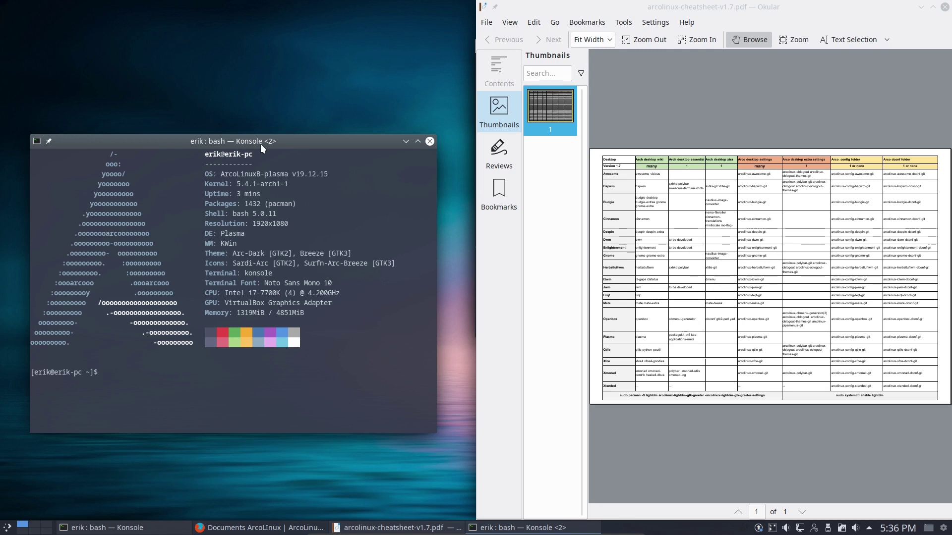
{"action": "type", "text": "sudo pacam"}
{"action": "key", "text": "BackSpace"}
{"action": "type", "text": "man -S "}
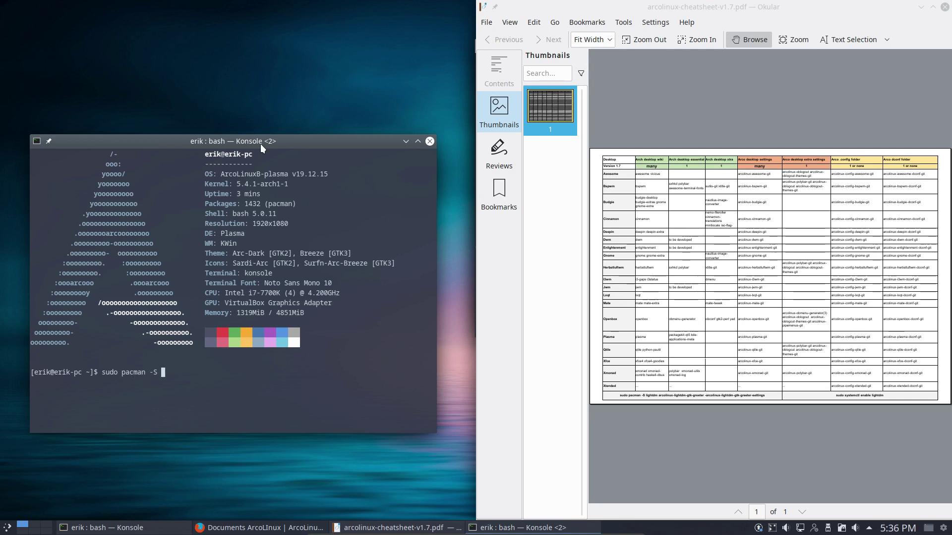
{"action": "type", "text": "i3-gaps i3s"}
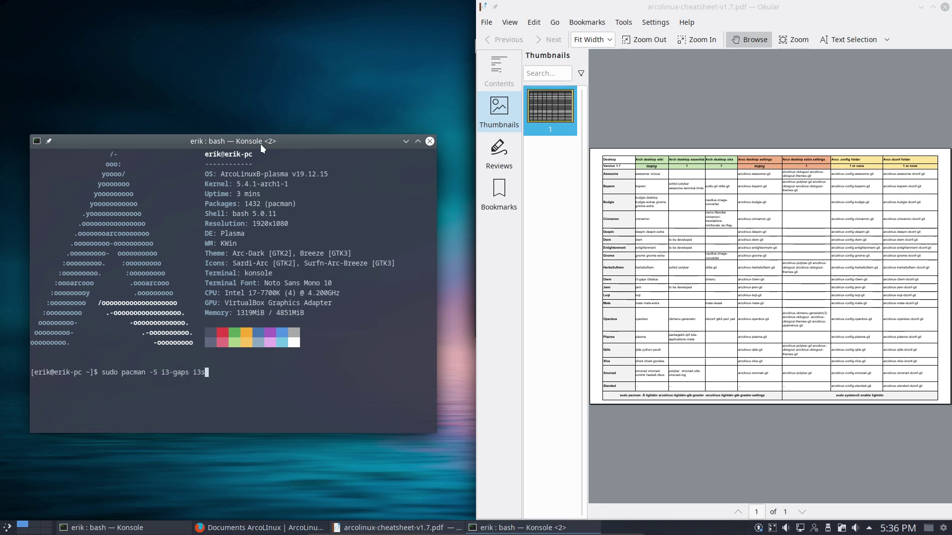
{"action": "type", "text": "tatus"}
{"action": "key", "text": "Return"}
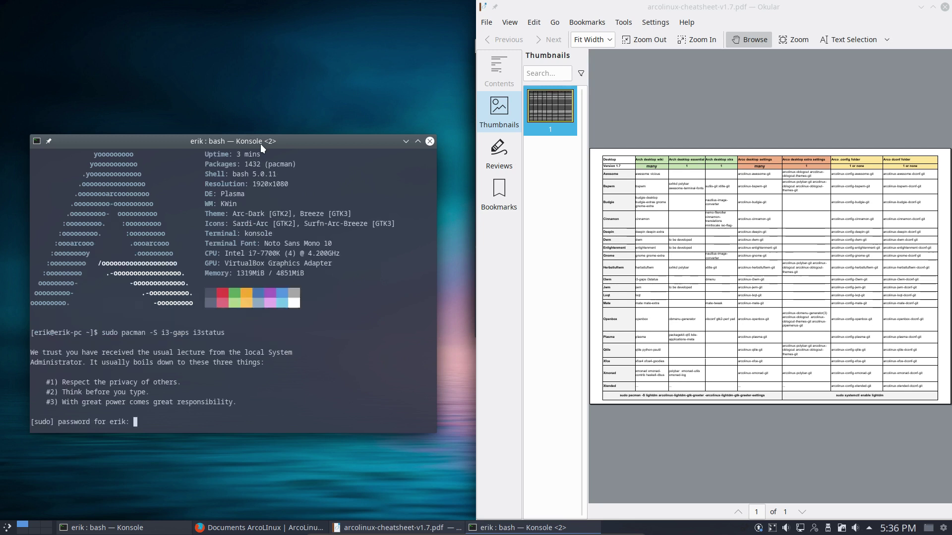
{"action": "key", "text": "Return"}
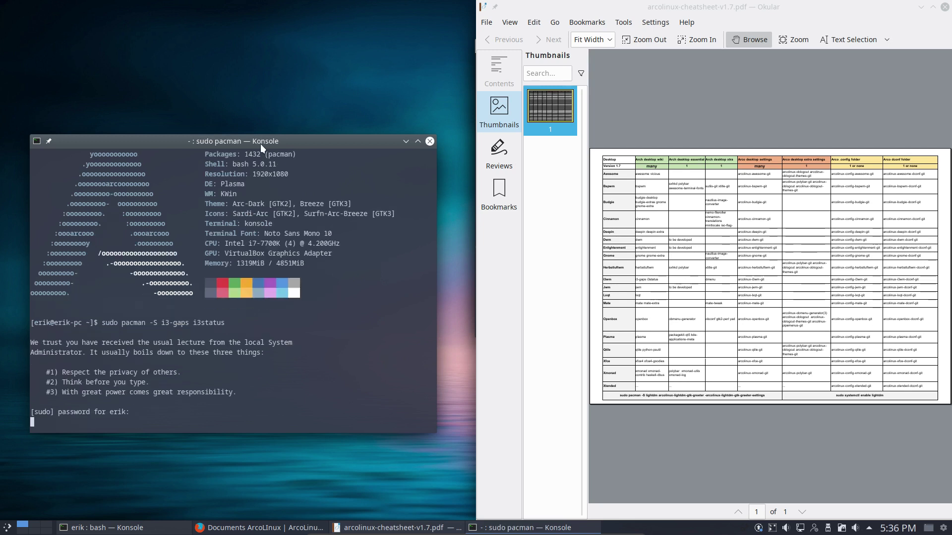
{"action": "key", "text": "Return"}
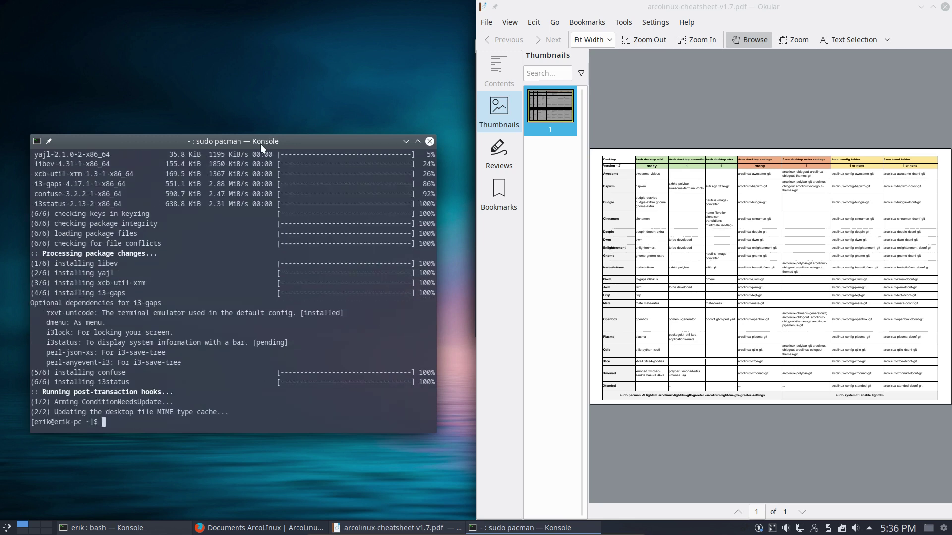
{"action": "type", "text": "s"}
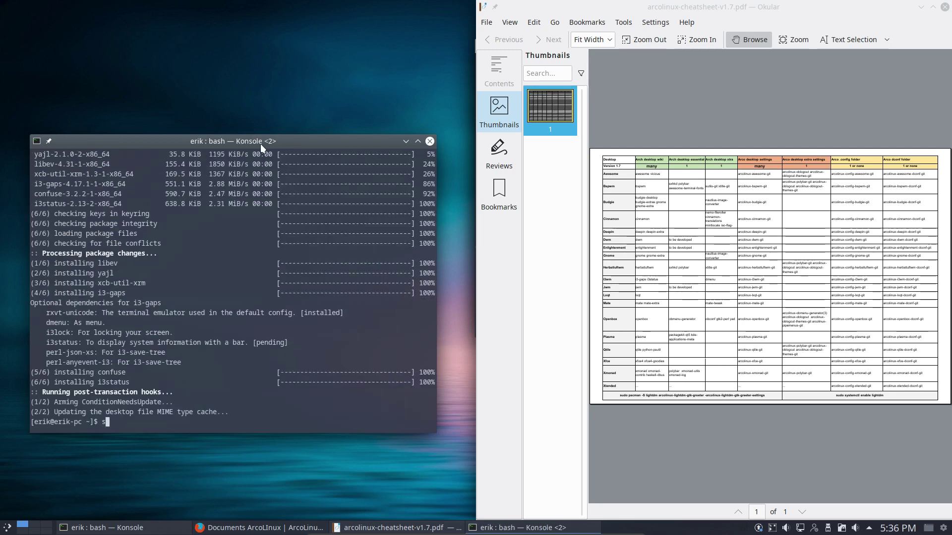
{"action": "type", "text": "udo pac"}
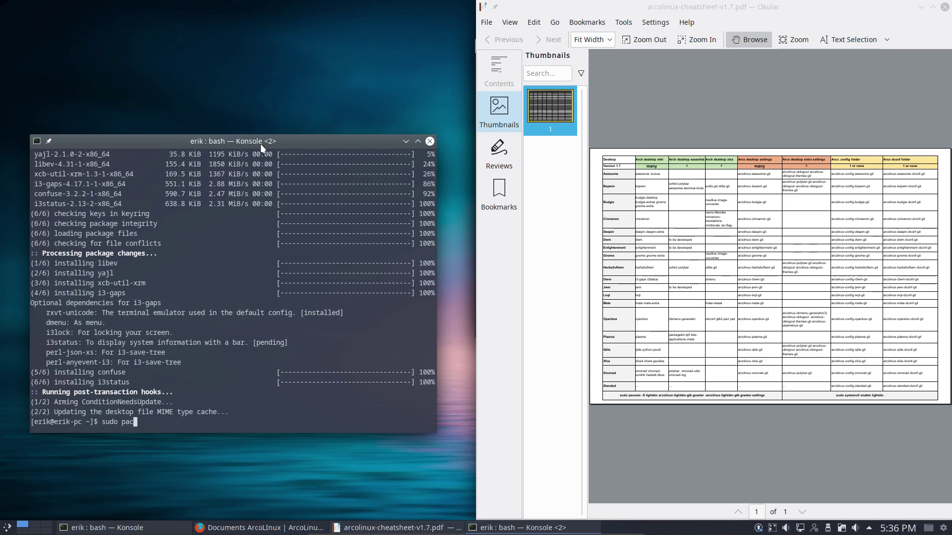
{"action": "type", "text": "man -S "}
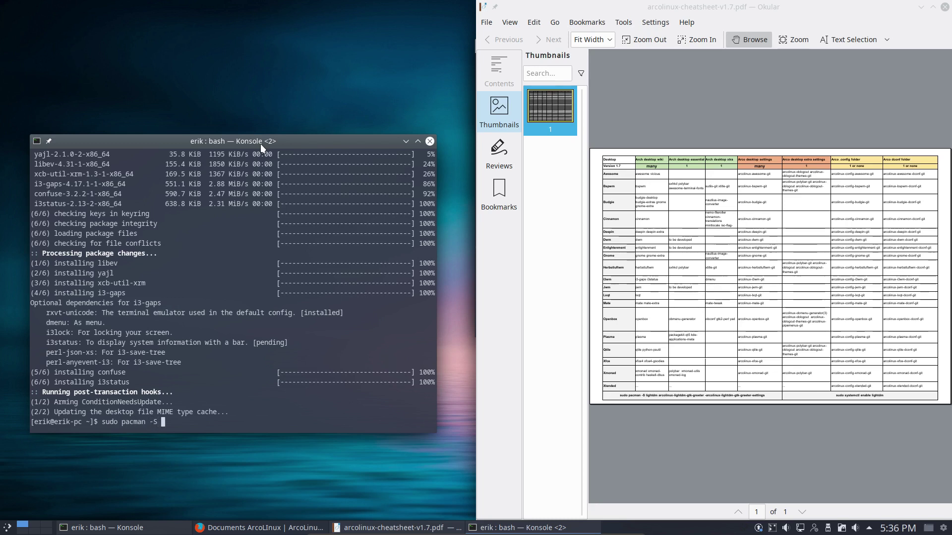
{"action": "type", "text": "dmenu"}
Install dmenu, then view the cheat sheet full screen and return it to the right half
{"action": "key", "text": "Return"}
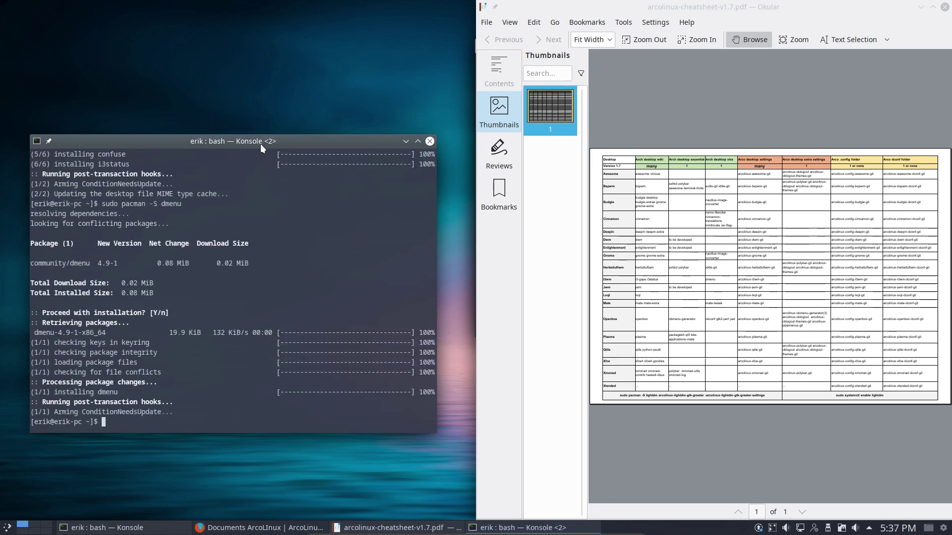
{"action": "double_click", "coordinate": [743, 9]}
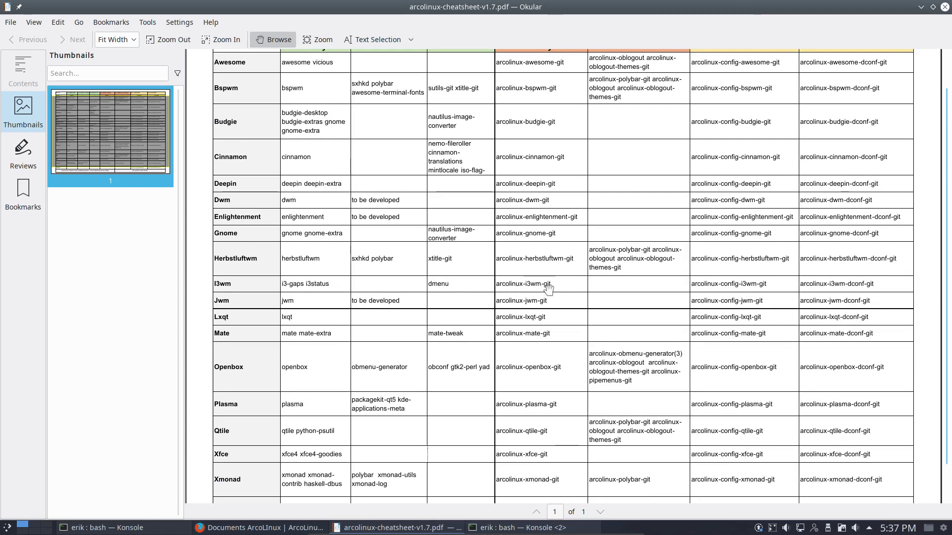
{"action": "left_click_drag", "start_coordinate": [520, 11], "coordinate": [948, 213]}
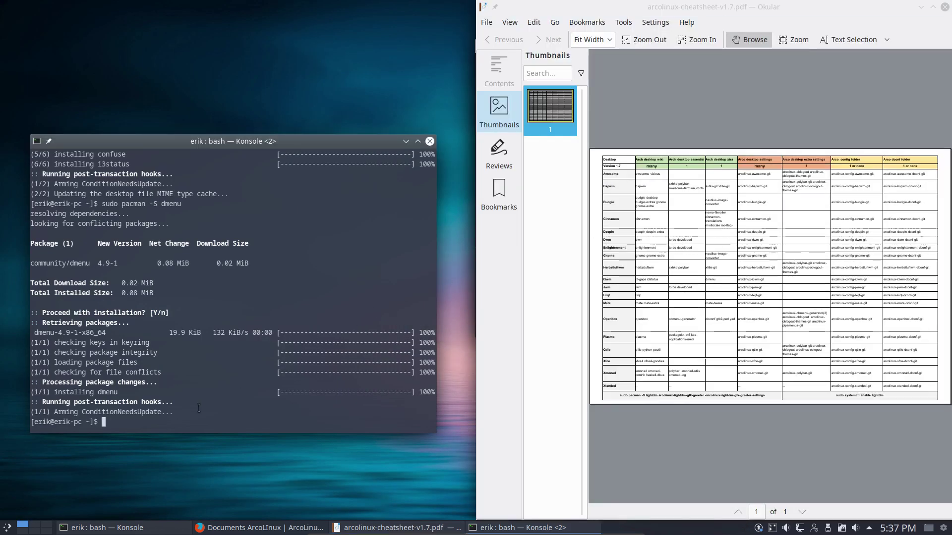
{"action": "type", "text": "sudo pa"}
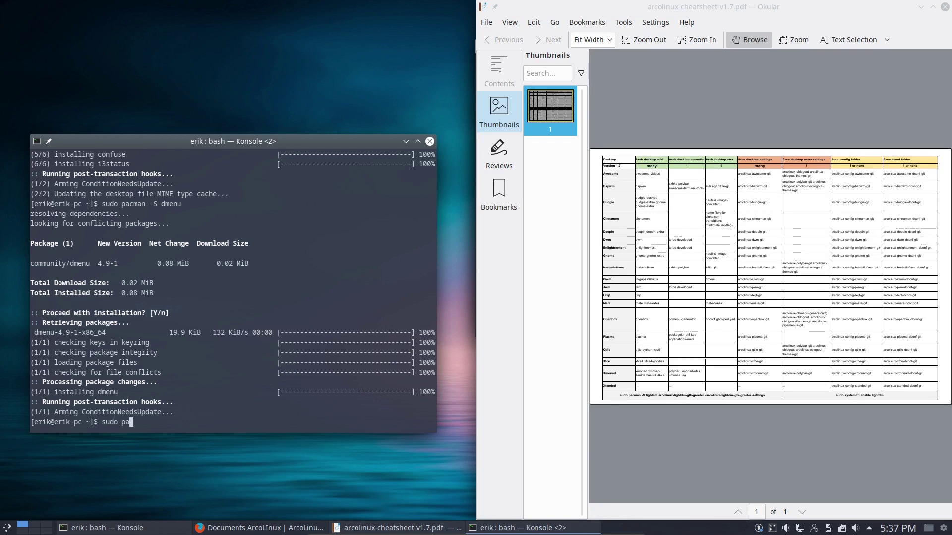
{"action": "type", "text": "cman -"}
Install arcolinux-i3wm-git with pacman and run skel to copy its i3 configs into home
{"action": "key", "text": "BackSpace"}
{"action": "type", "text": "S arcol"}
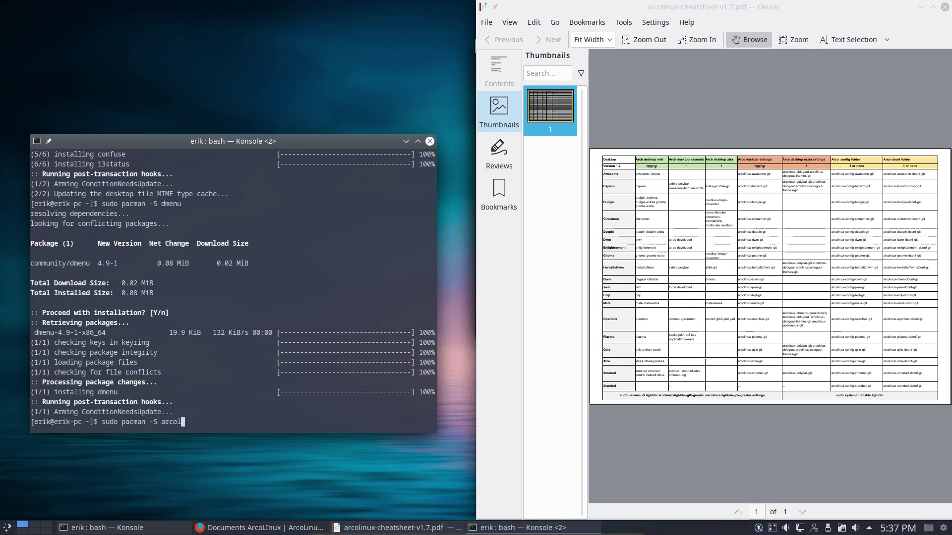
{"action": "type", "text": "inux-i3wm-"}
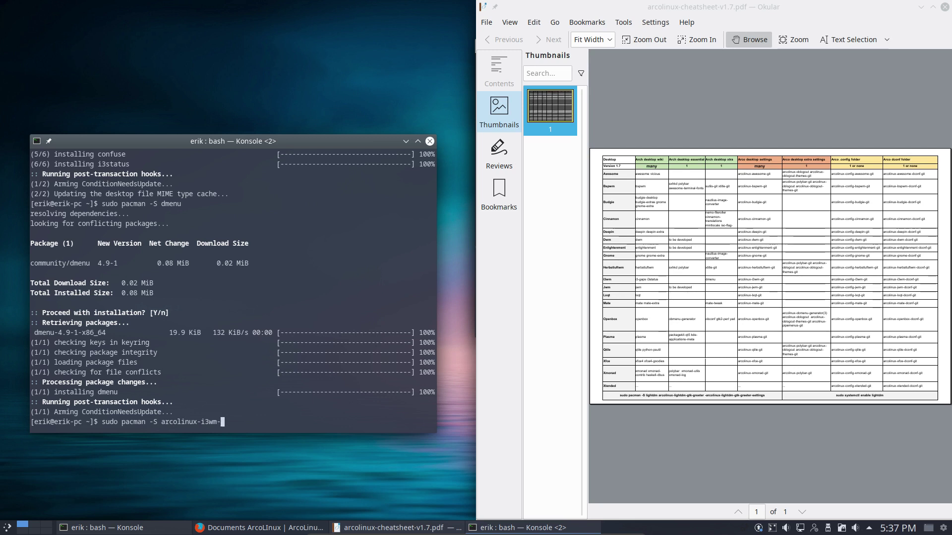
{"action": "type", "text": "git"}
{"action": "key", "text": "Return"}
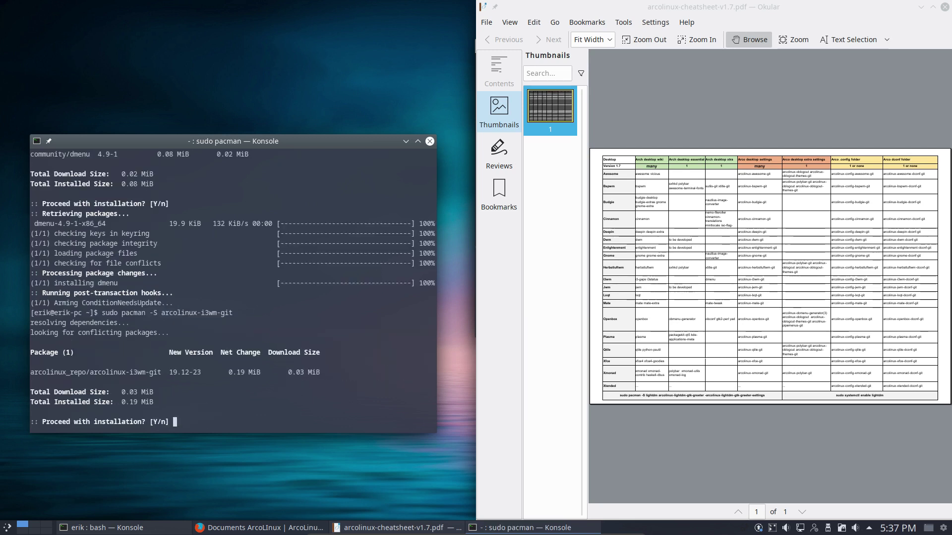
{"action": "key", "text": "Return"}
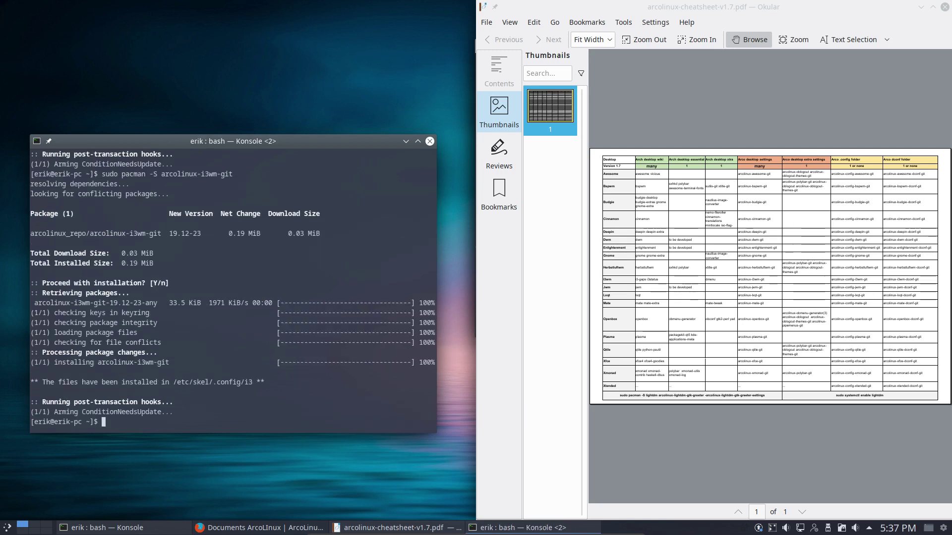
{"action": "type", "text": "skel"}
{"action": "key", "text": "Return"}
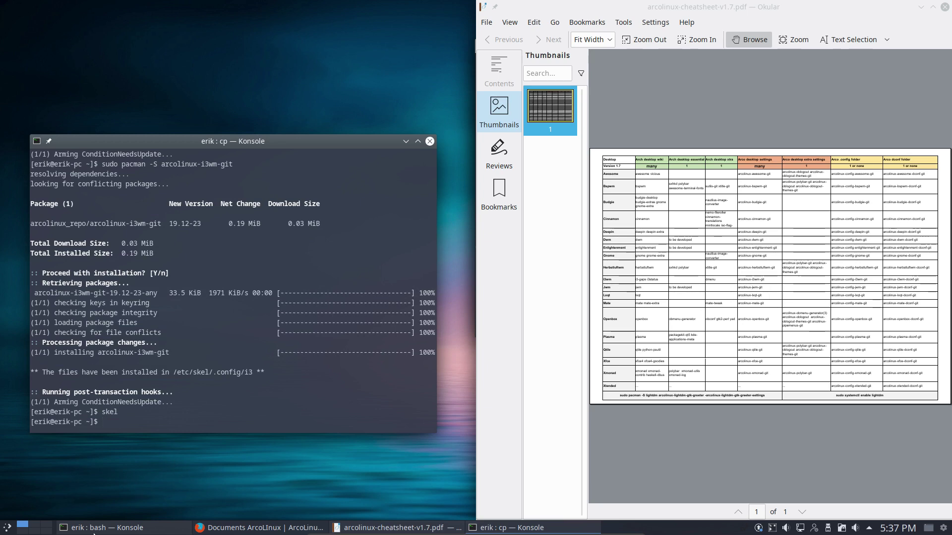
Log out of Plasma from the launcher's Leave options, letting Firefox close its tabs
{"action": "left_click", "coordinate": [7, 527]}
{"action": "left_click", "coordinate": [234, 490]}
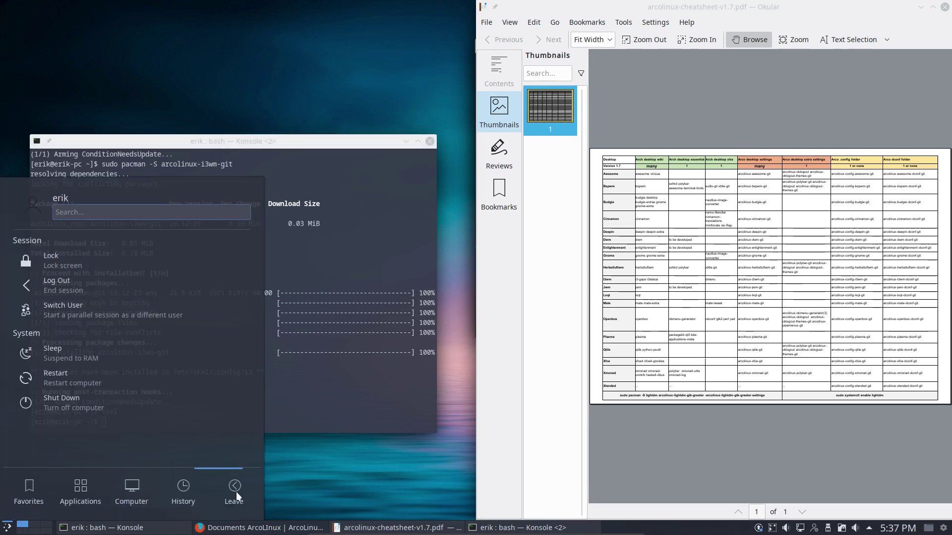
{"action": "left_click", "coordinate": [64, 286]}
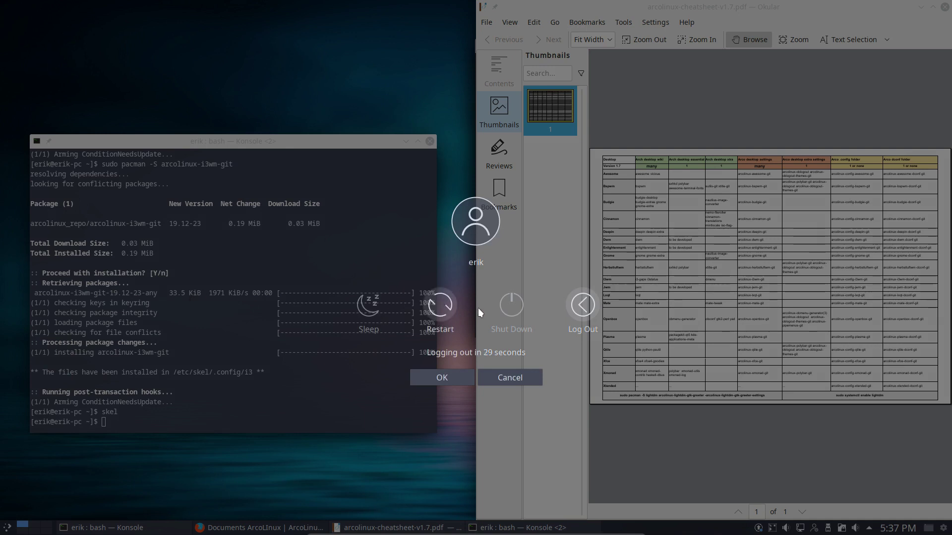
{"action": "left_click", "coordinate": [573, 305]}
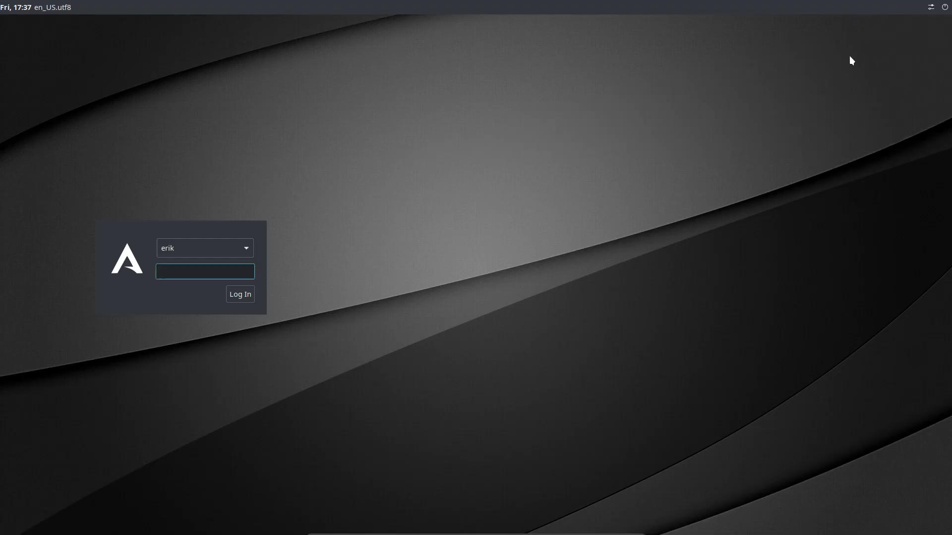
Choose the i3 session in SDDM and log in with the account password
{"action": "left_click", "coordinate": [932, 7]}
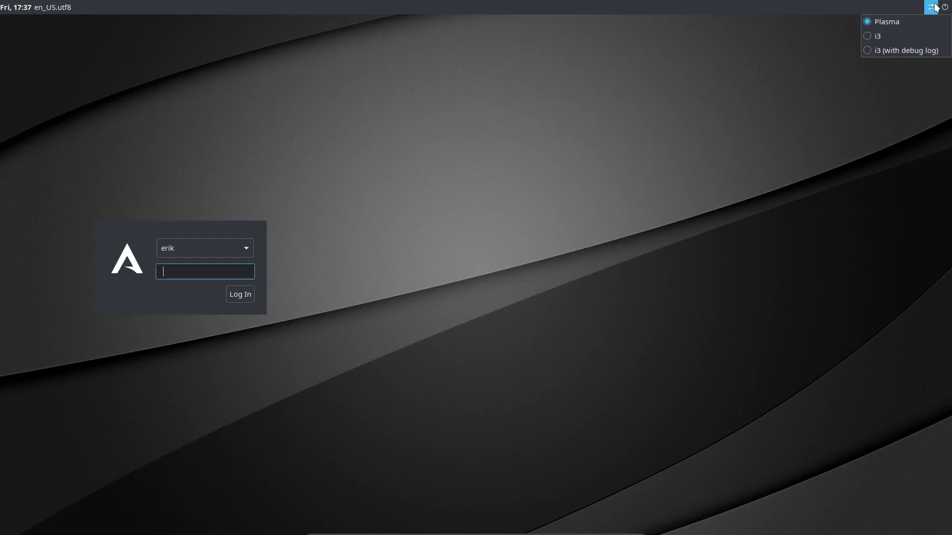
{"action": "left_click", "coordinate": [874, 36]}
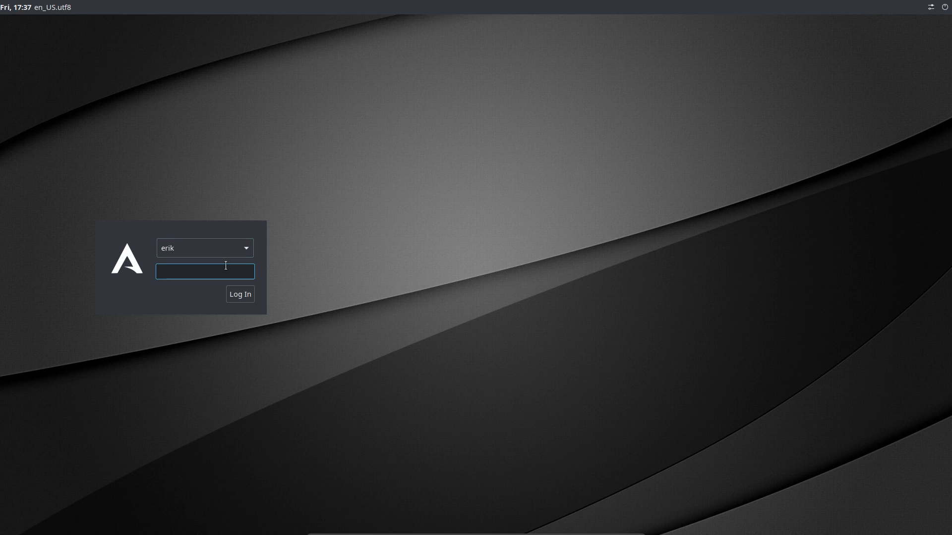
{"action": "type", "text": "**"}
{"action": "key", "text": "Return"}
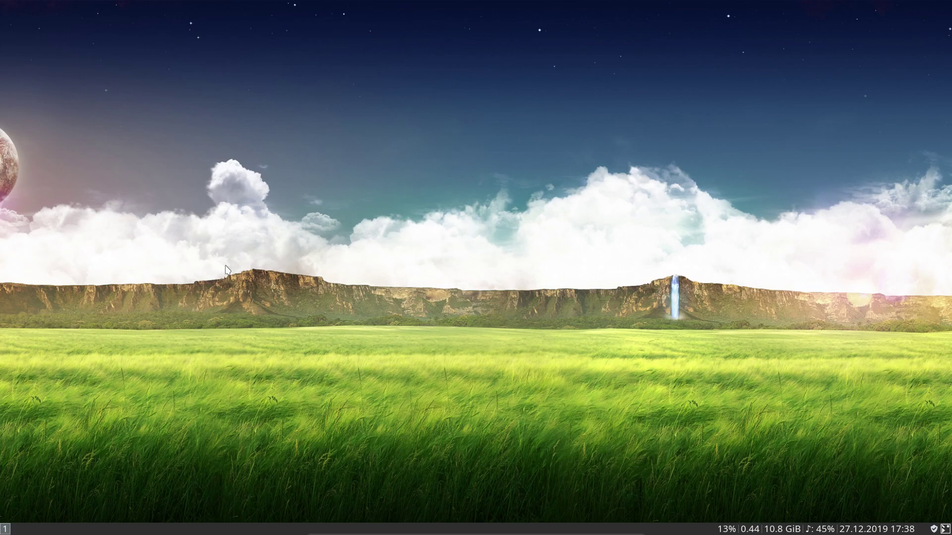
Tile a termite terminal beside a home-folder file manager, then select the VirtualBox Graphics Adapter GPU line
{"action": "key", "text": "super+Return"}
{"action": "key", "text": "super+shift+Return"}
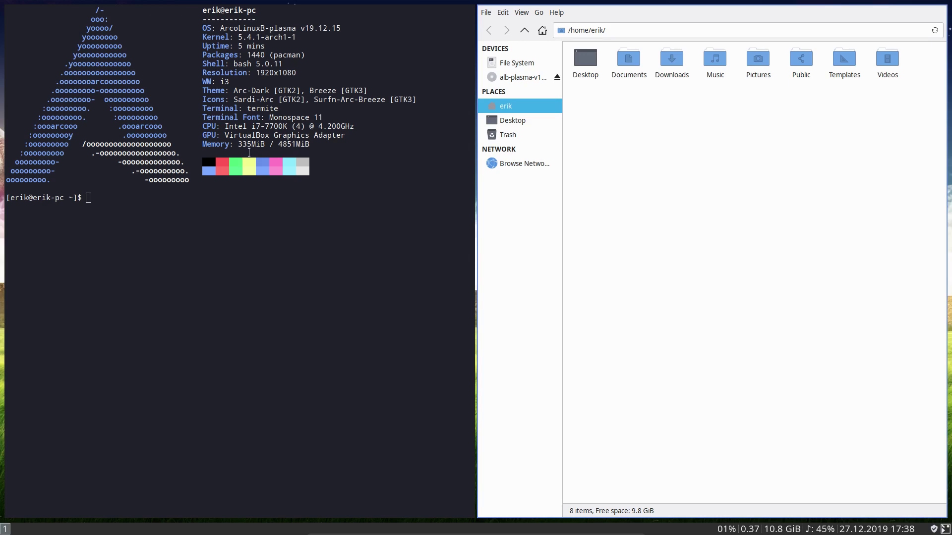
{"action": "left_click_drag", "start_coordinate": [221, 135], "coordinate": [359, 137]}
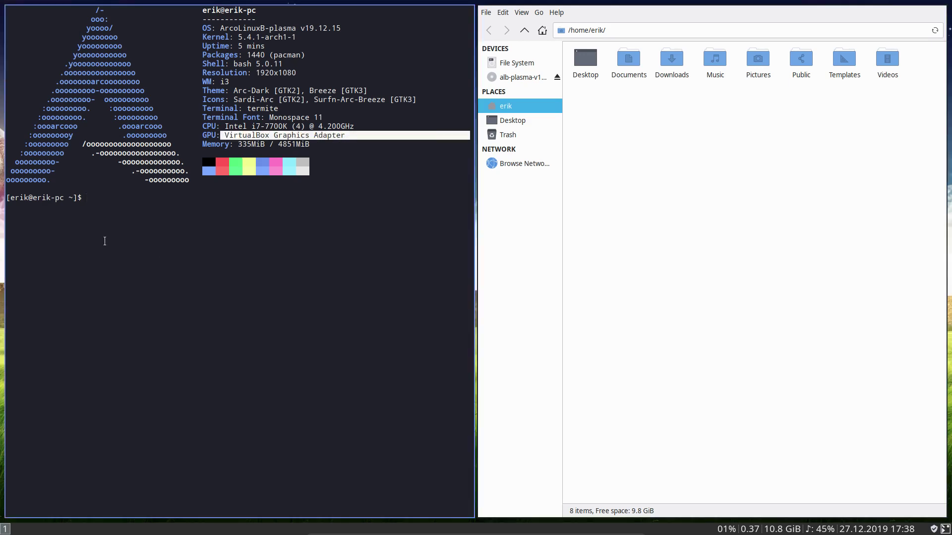